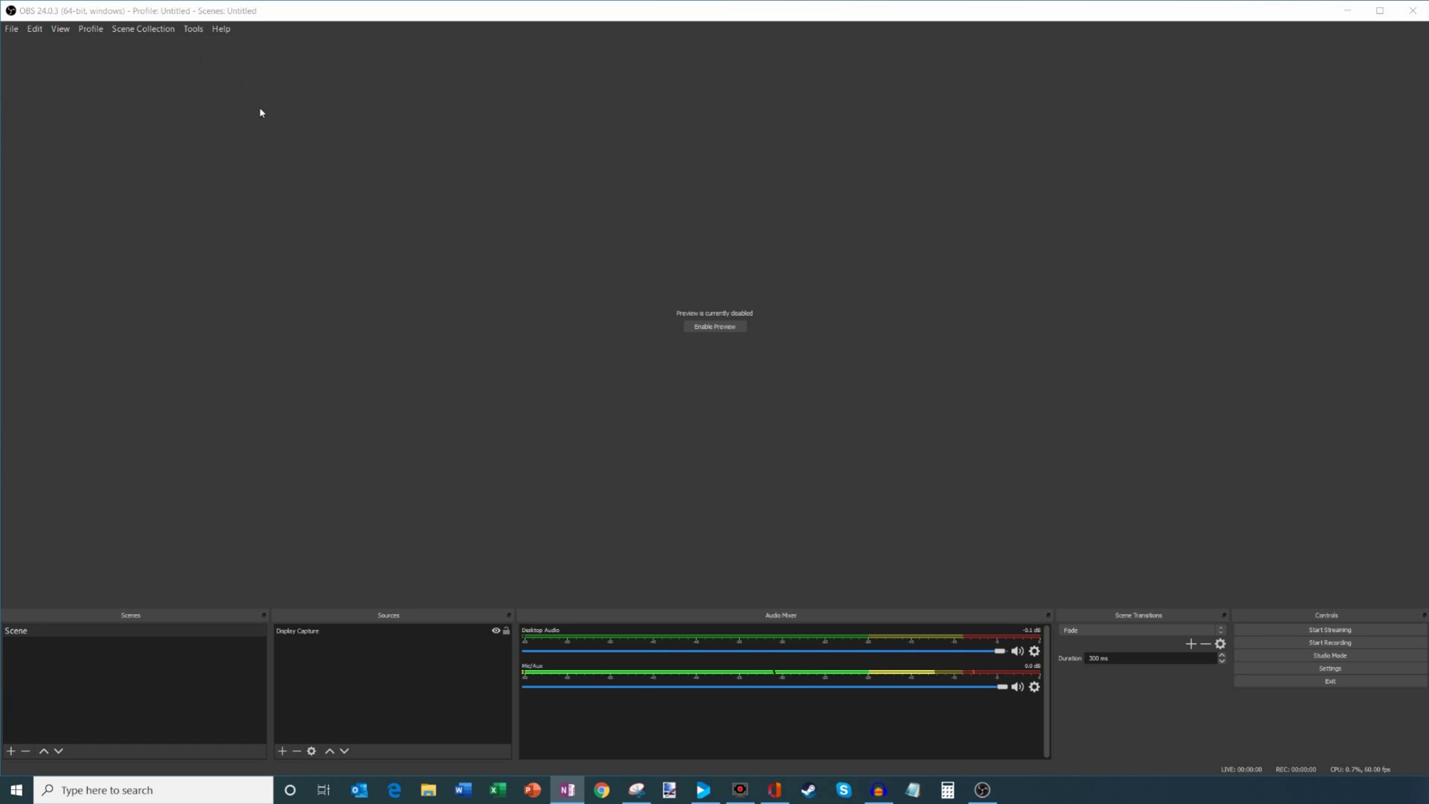
# Launch the Auto-Configuration Wizard from Tools and choose to optimize just for recording.
pyautogui.click(196, 31)
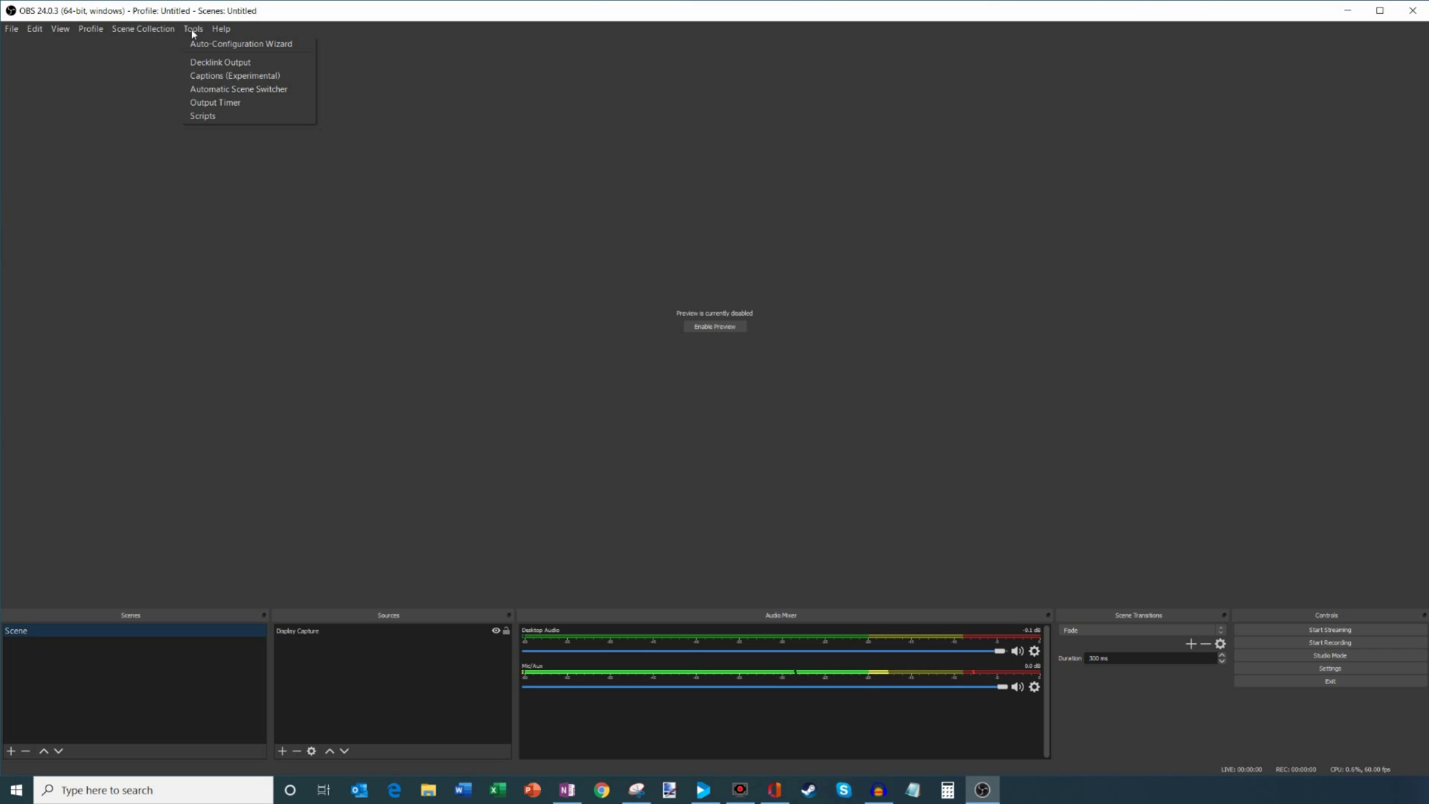
pyautogui.click(279, 44)
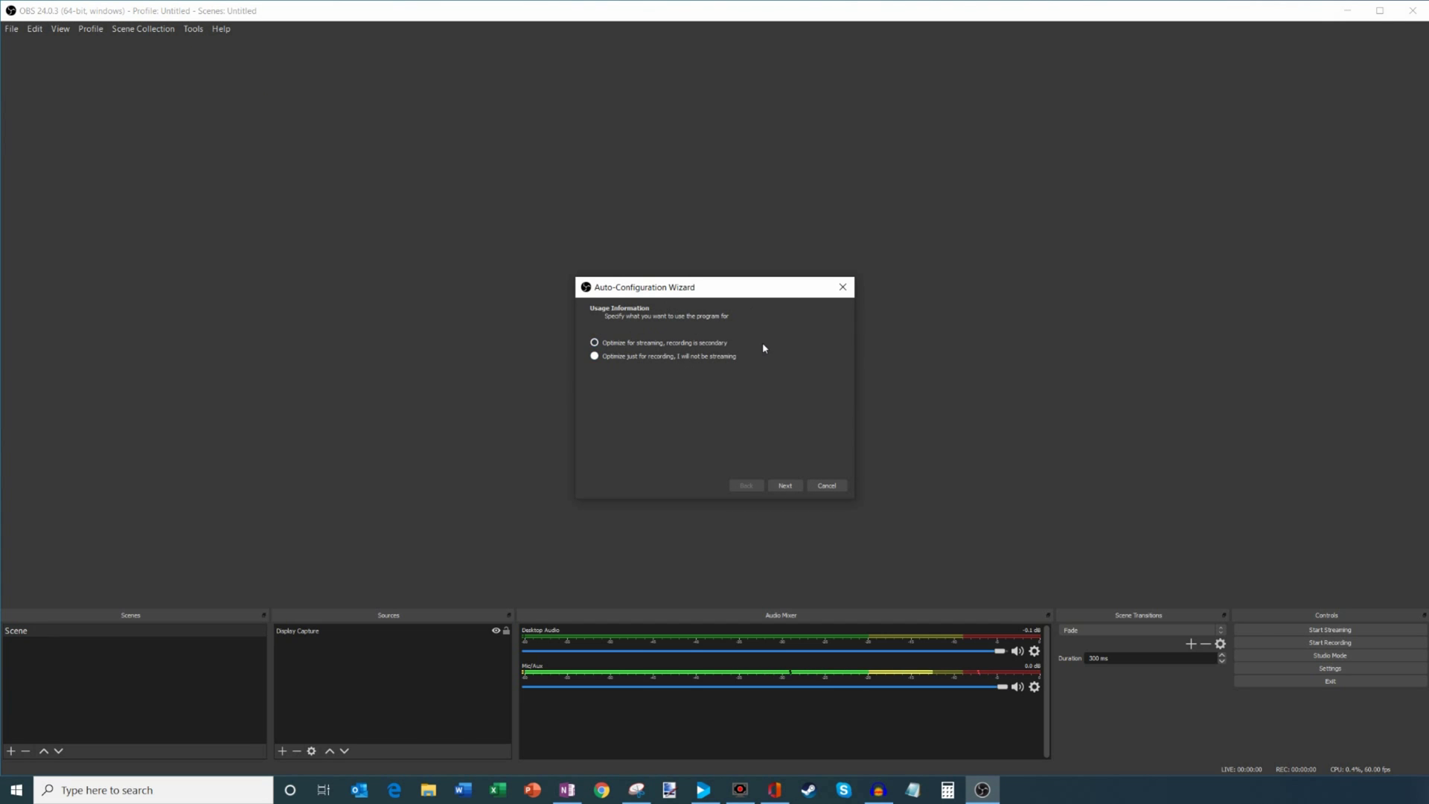
pyautogui.click(655, 357)
# Keep FPS at 'Either 60 or 30, but prefer 60 when possible' and run the wizard's test.
pyautogui.click(785, 486)
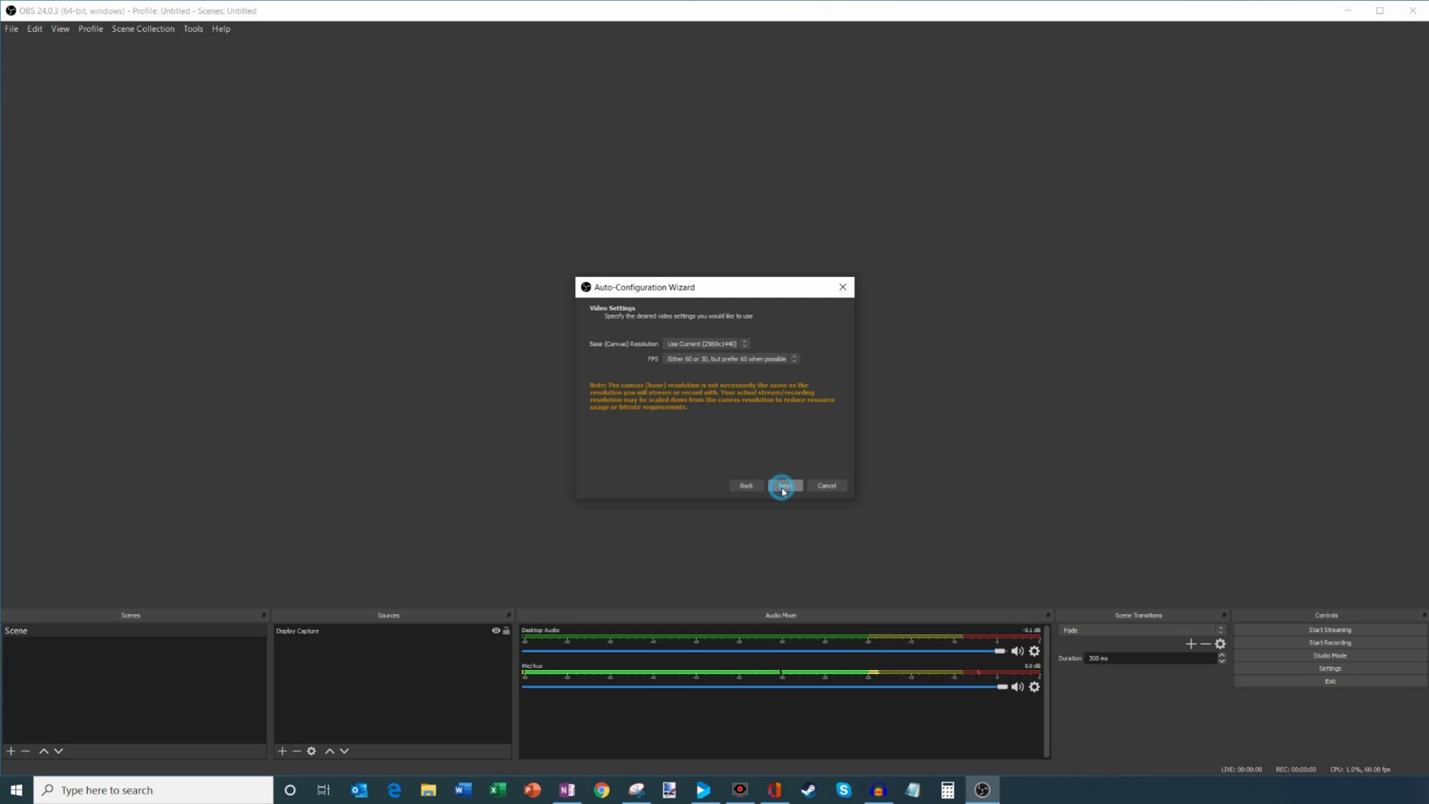
pyautogui.click(737, 359)
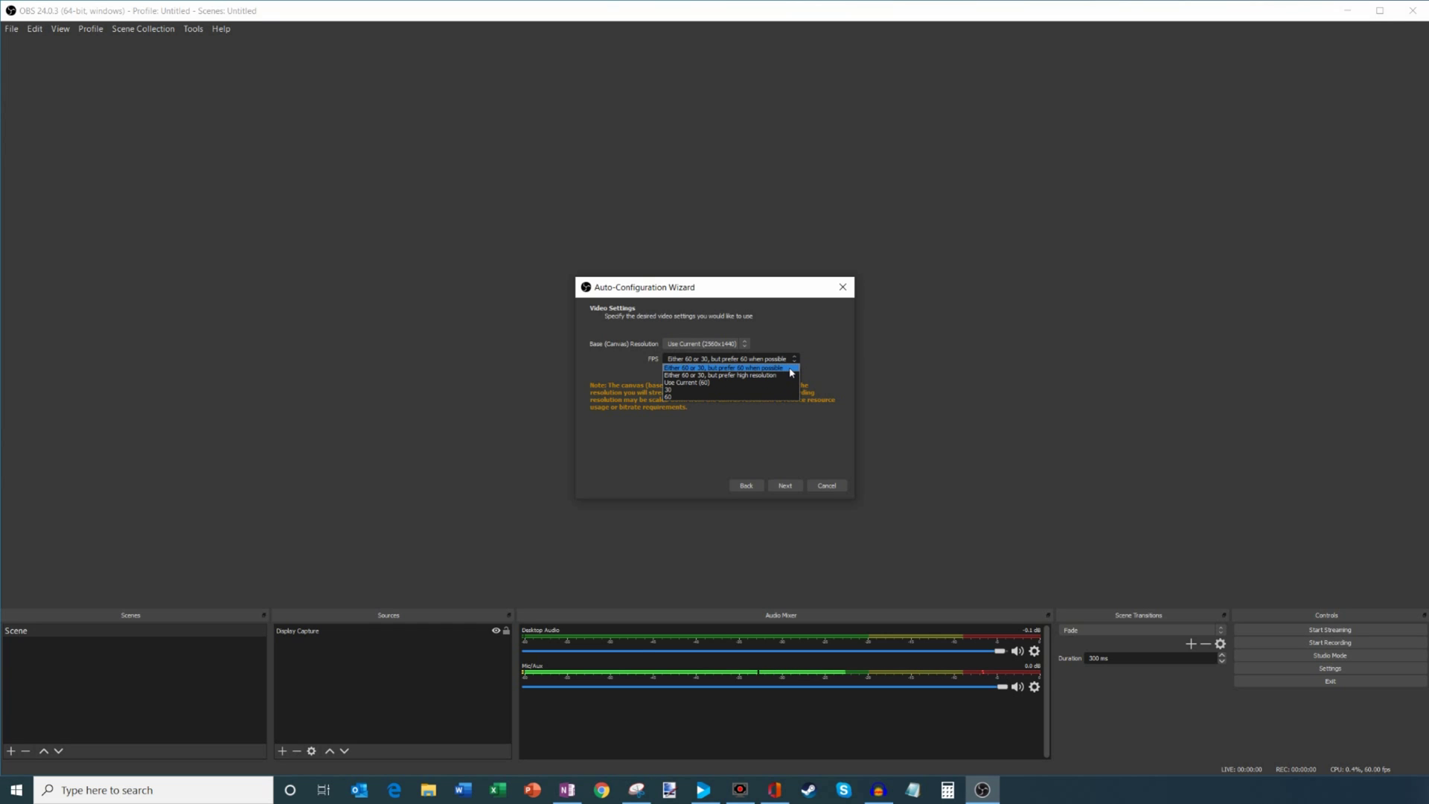
pyautogui.click(791, 369)
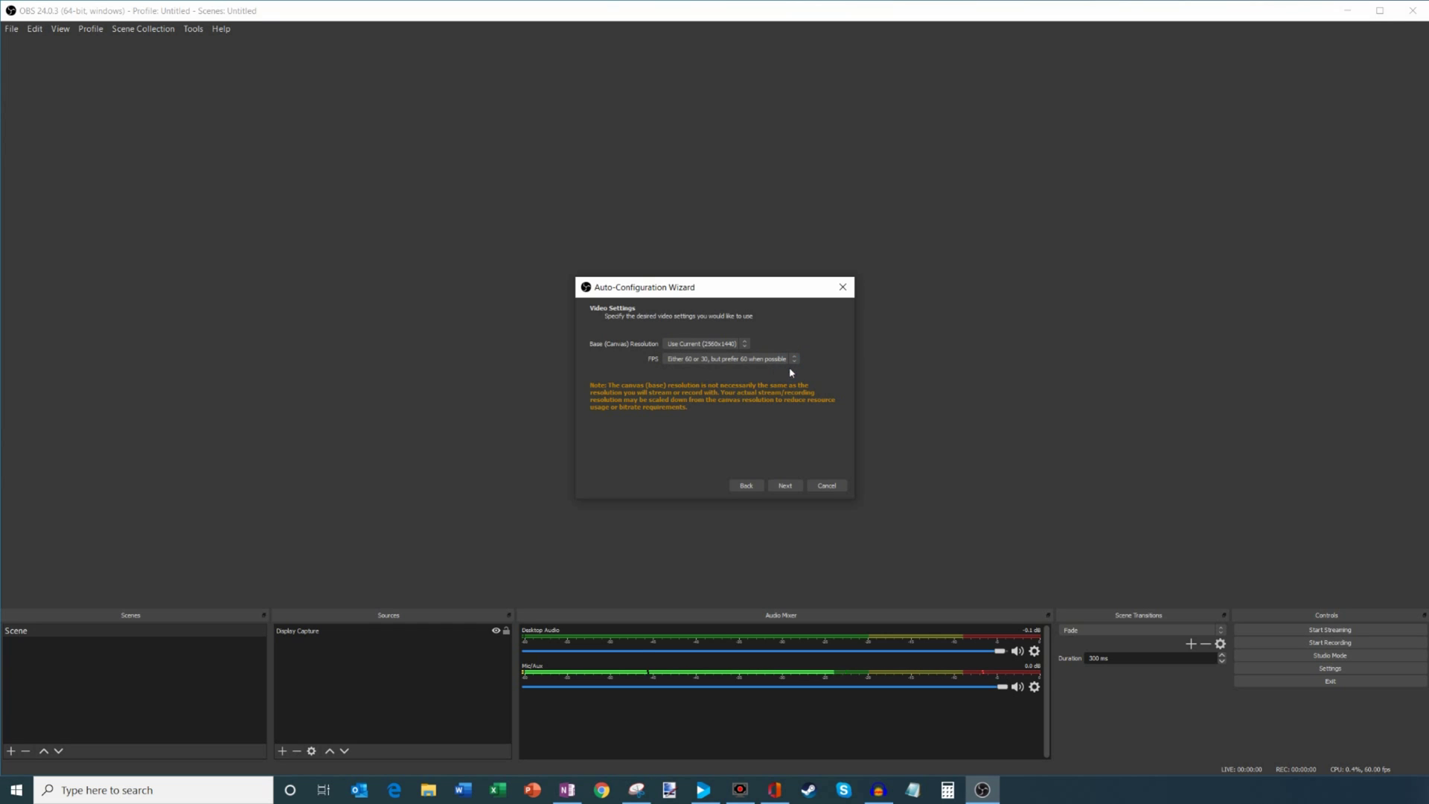
pyautogui.click(786, 487)
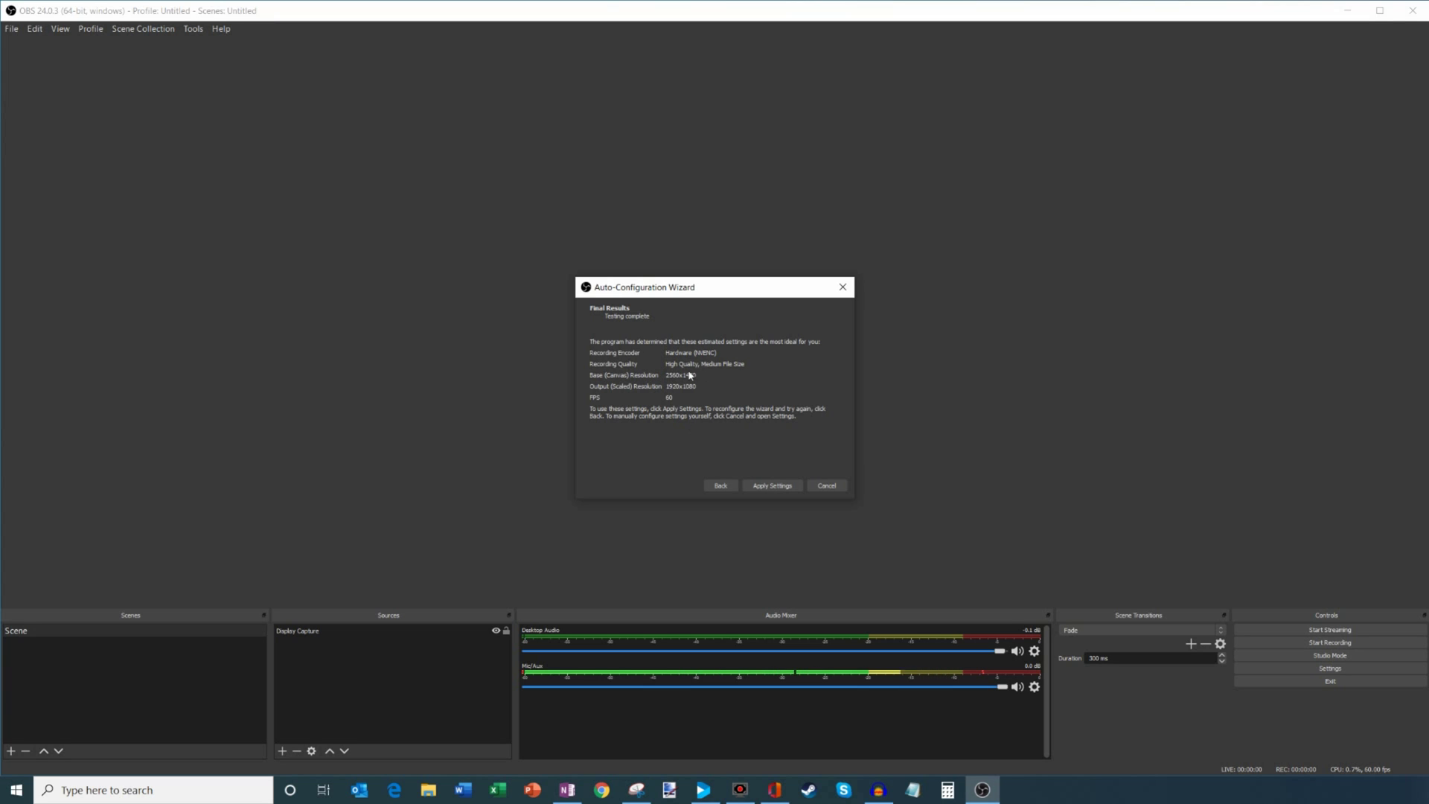
# Apply the recommended NVENC, High Quality, 1920x1080, 60 FPS settings and close the wizard.
pyautogui.click(774, 486)
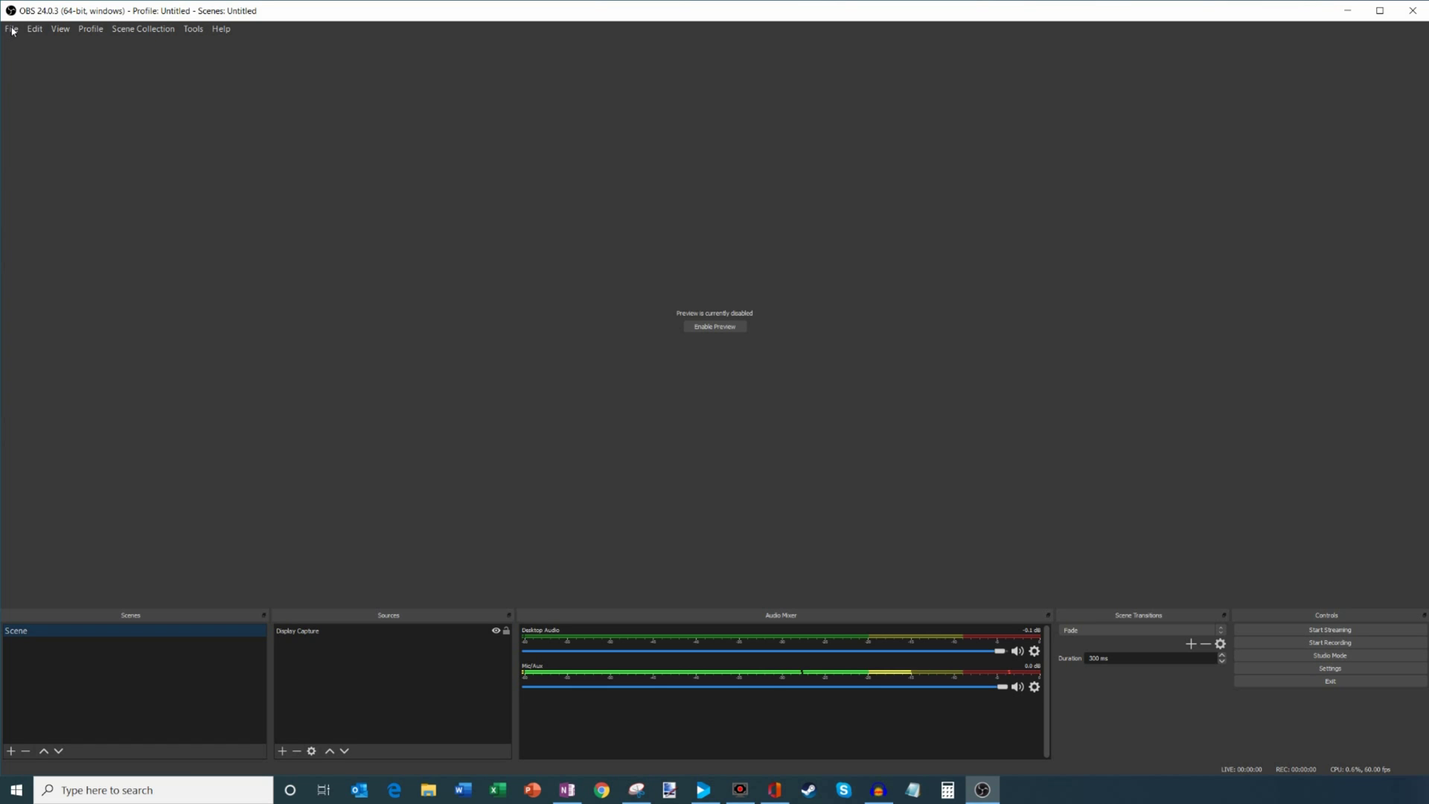
pyautogui.click(13, 30)
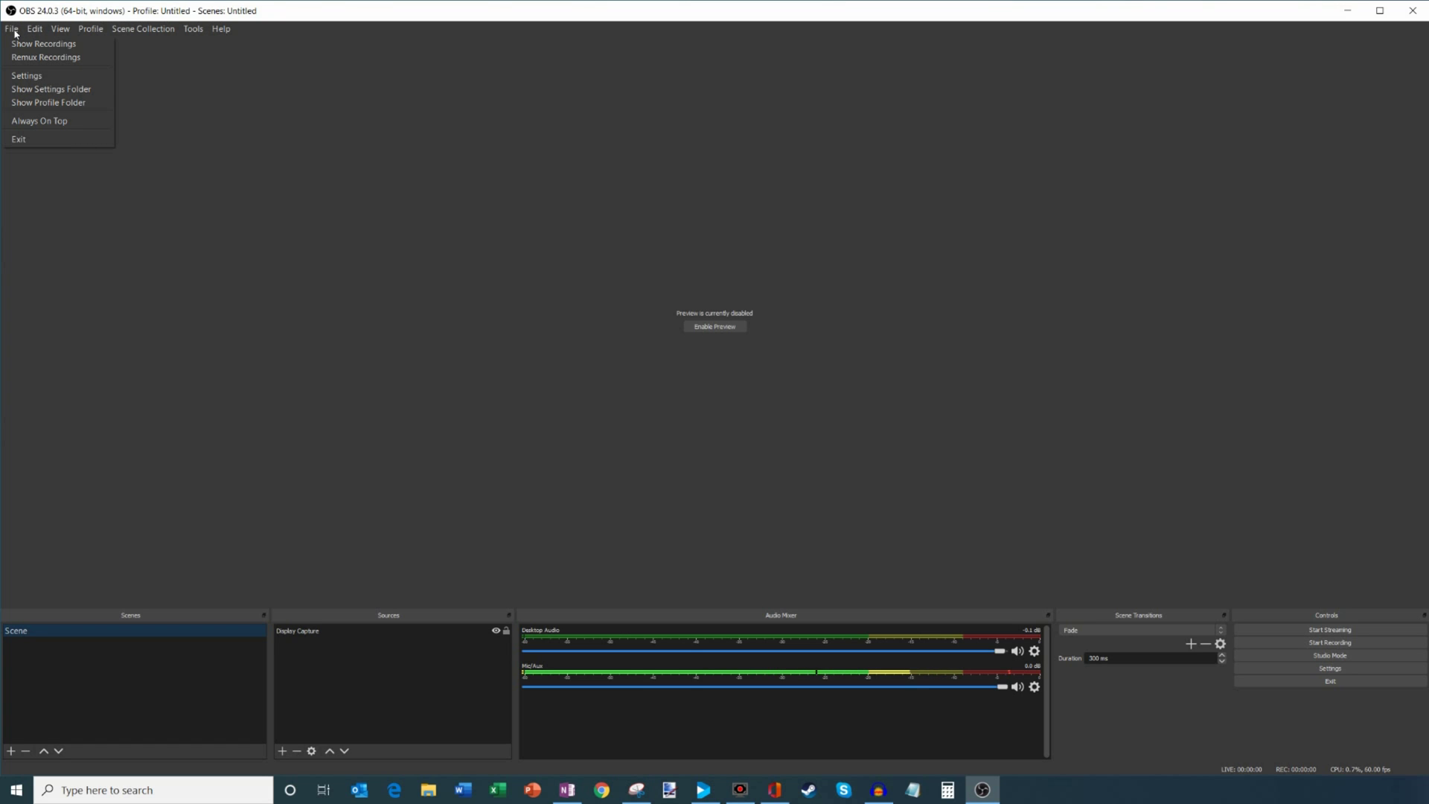
# Open File > Settings on the Output page and select the recording path field.
pyautogui.click(70, 79)
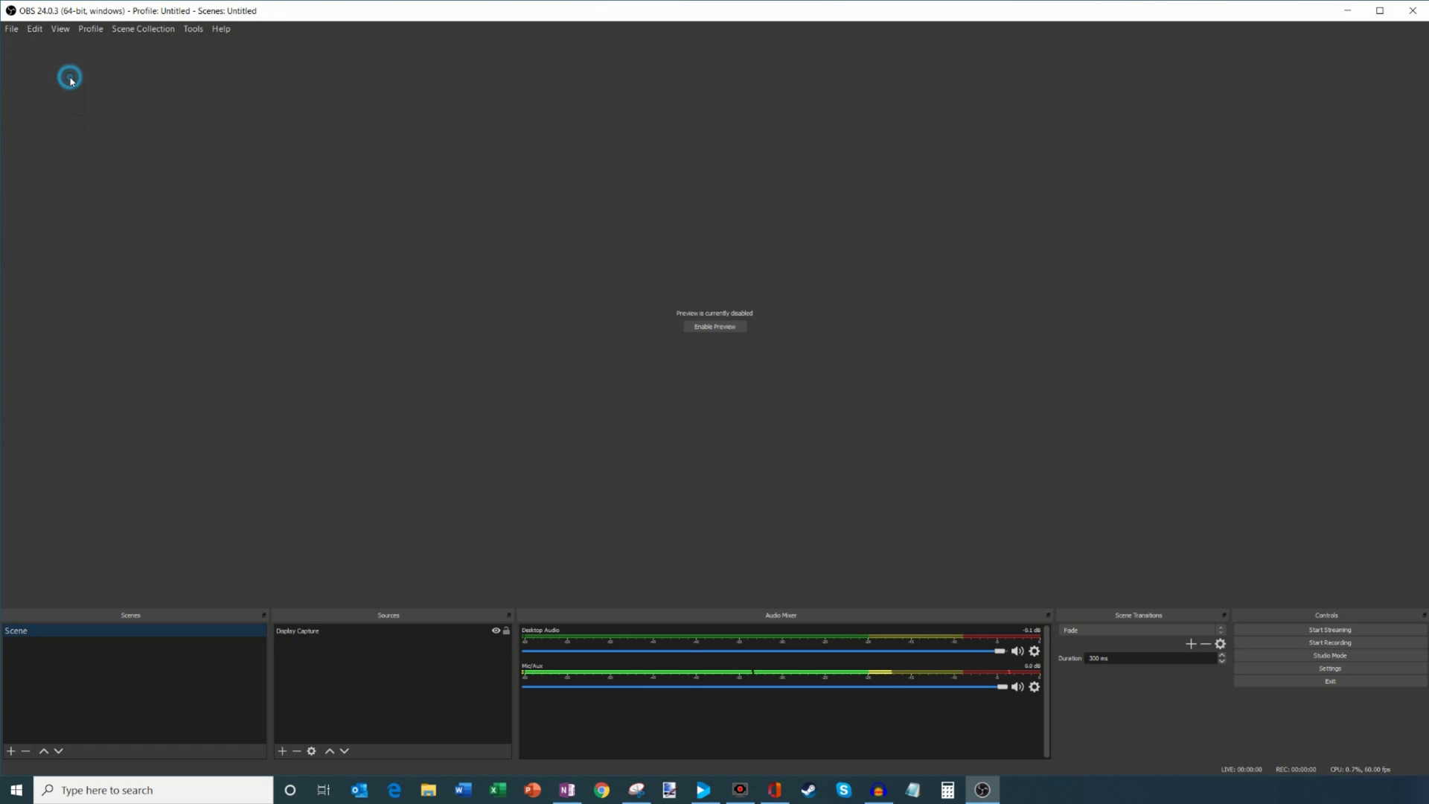
pyautogui.moveTo(757, 183); pyautogui.dragTo(759, 94)
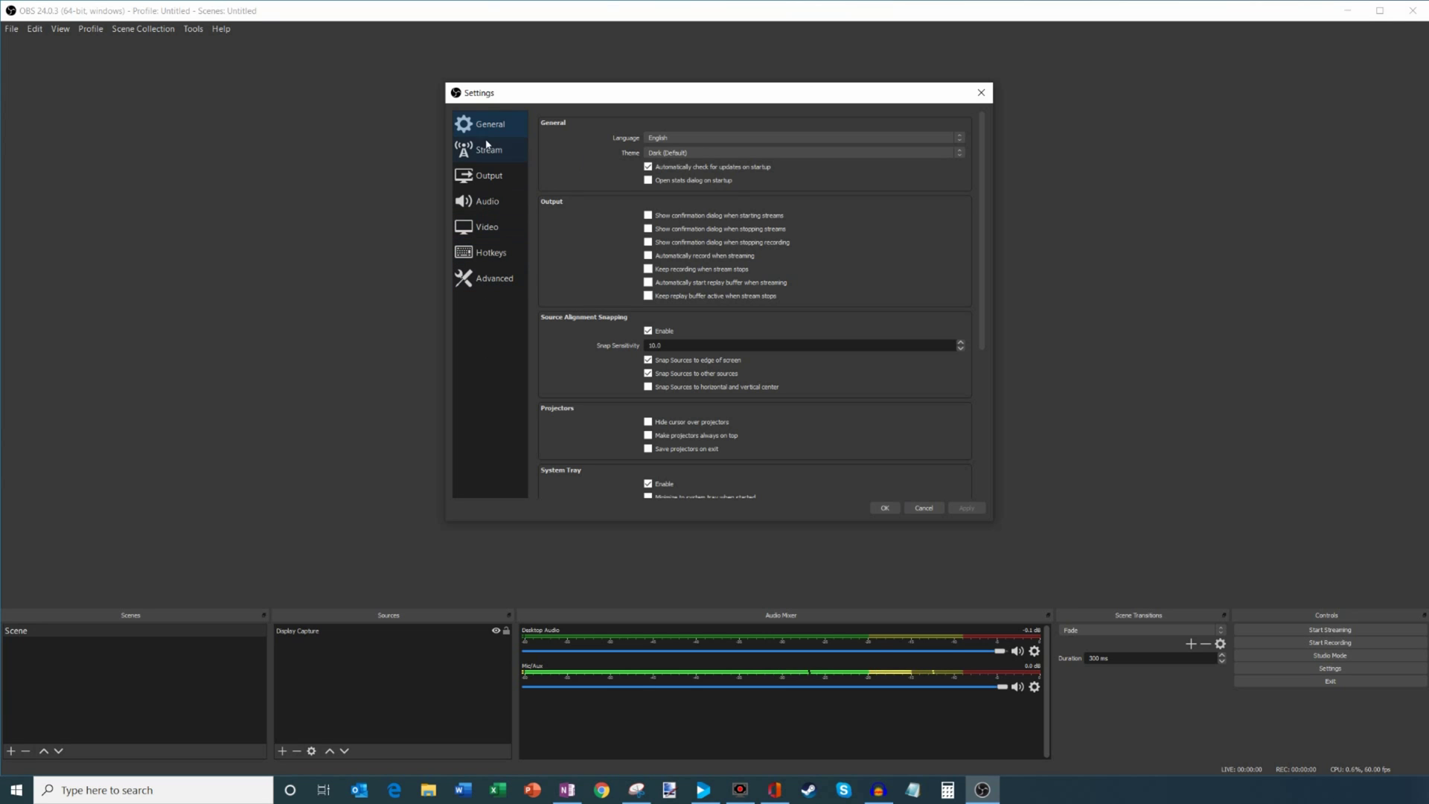
pyautogui.click(499, 181)
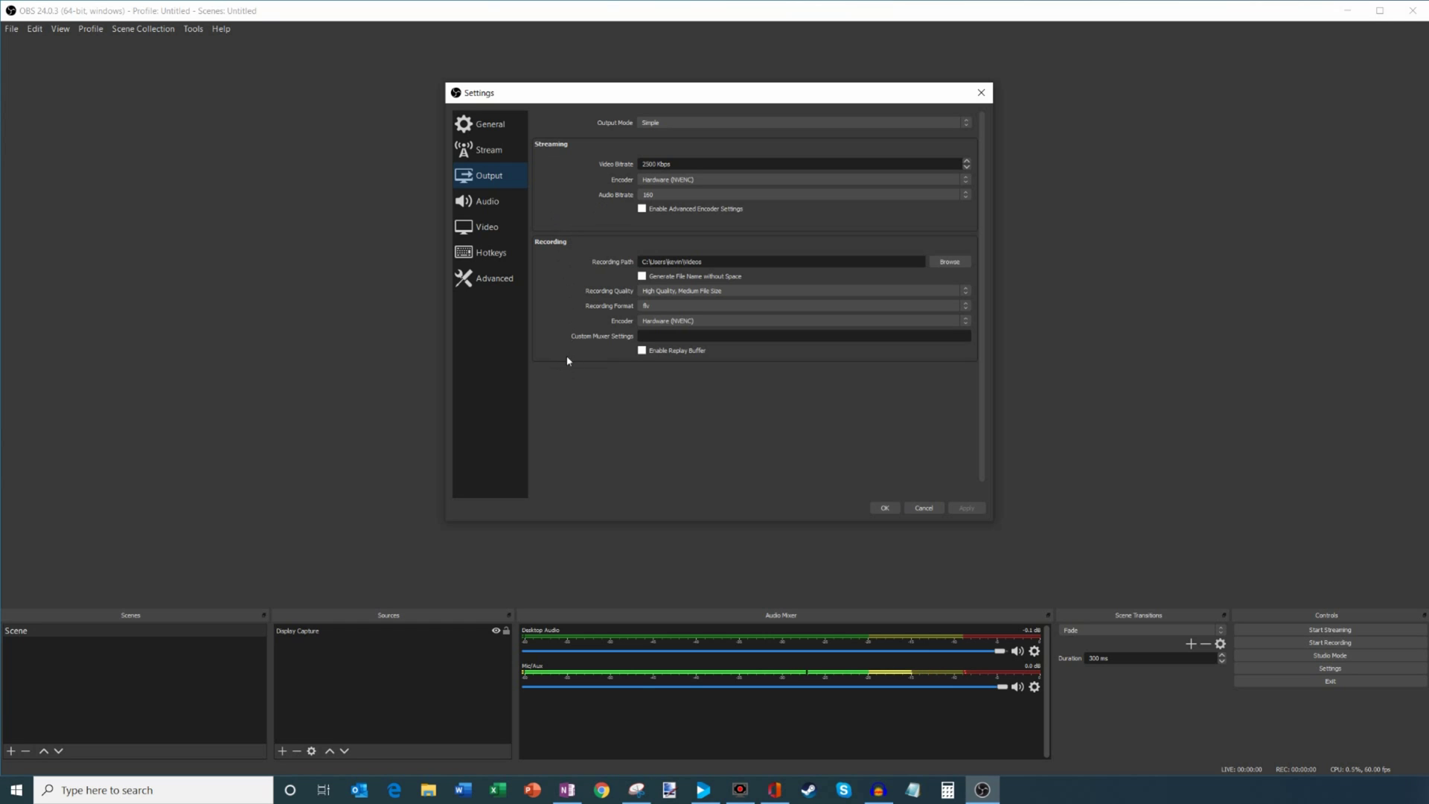
pyautogui.click(747, 264)
pyautogui.click(726, 291)
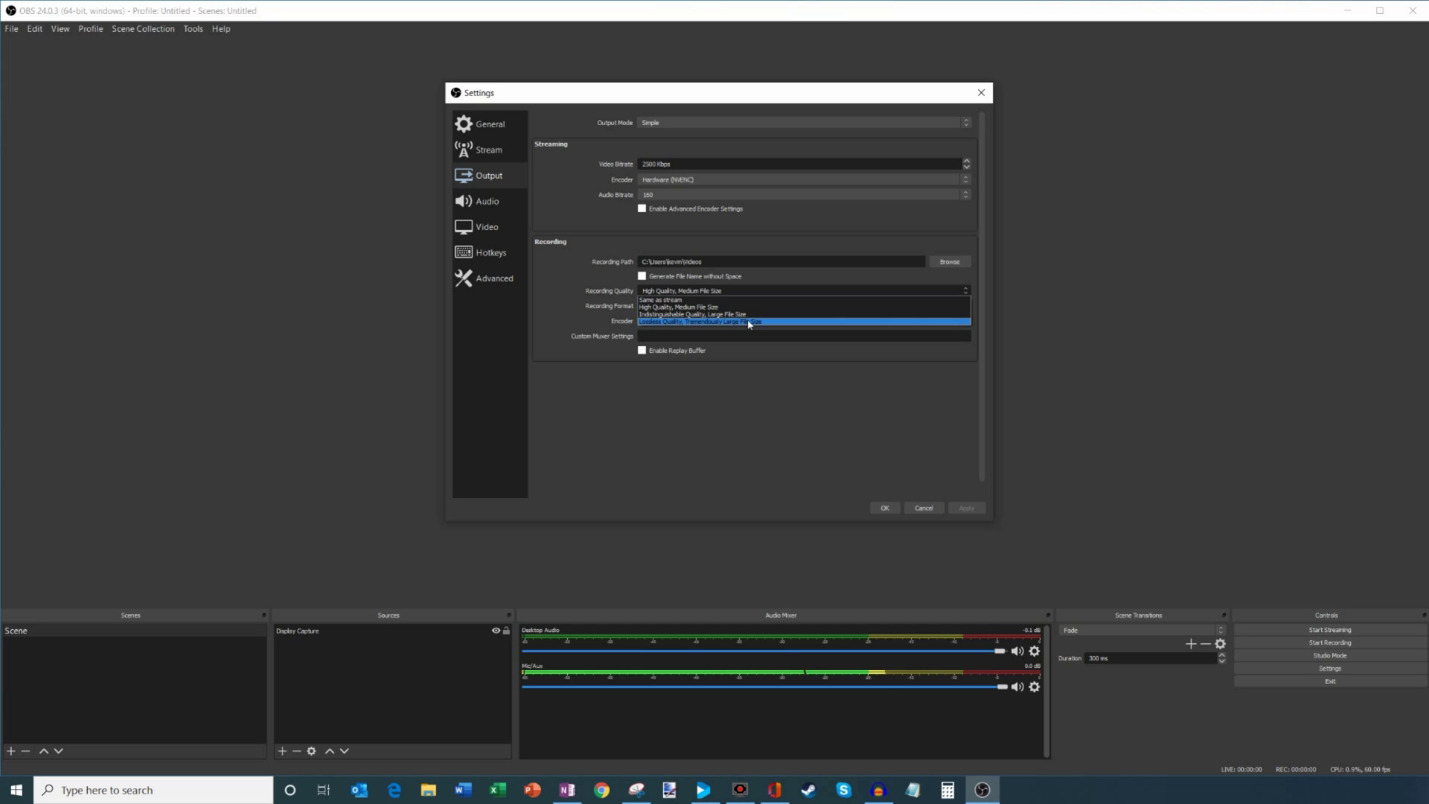
pyautogui.click(749, 323)
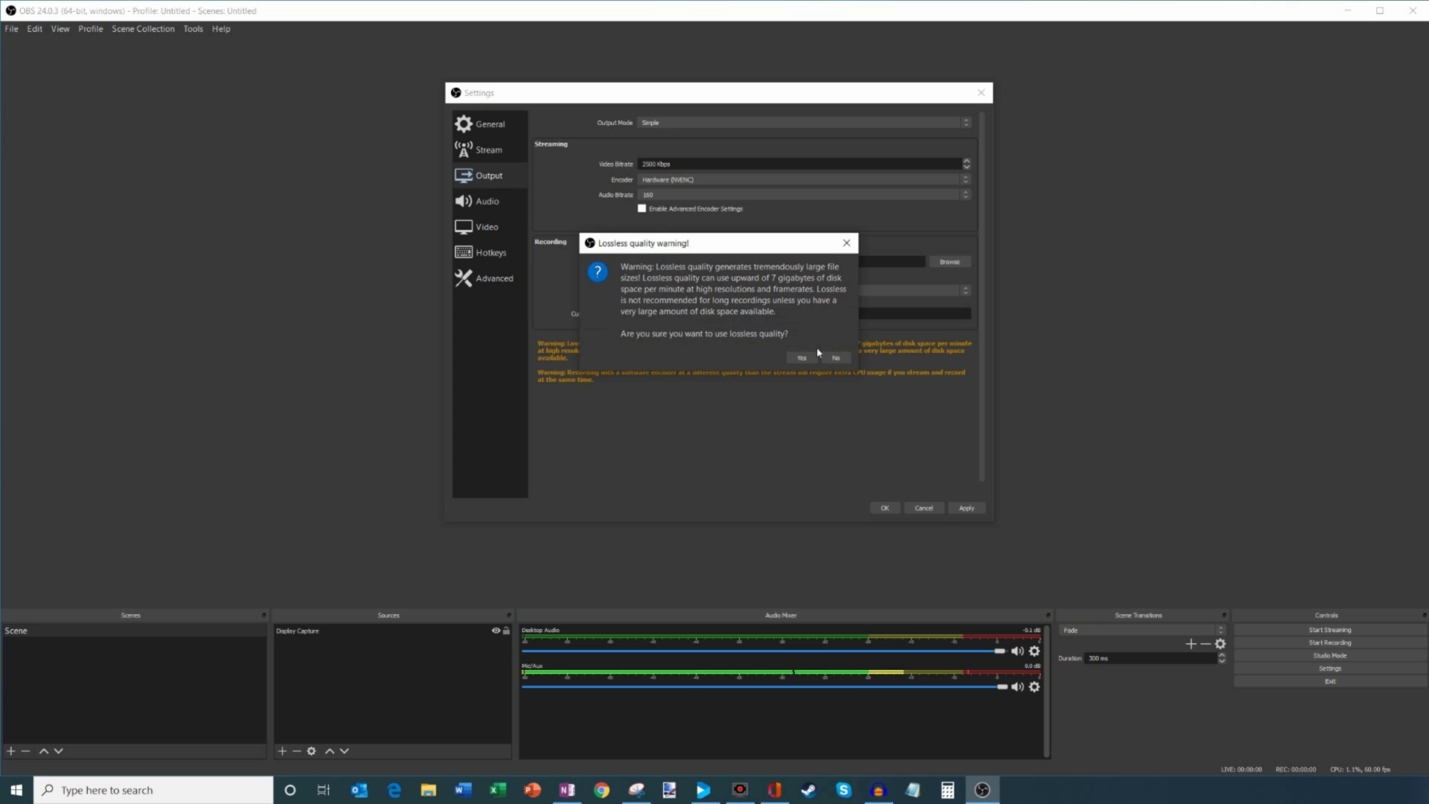
pyautogui.click(837, 359)
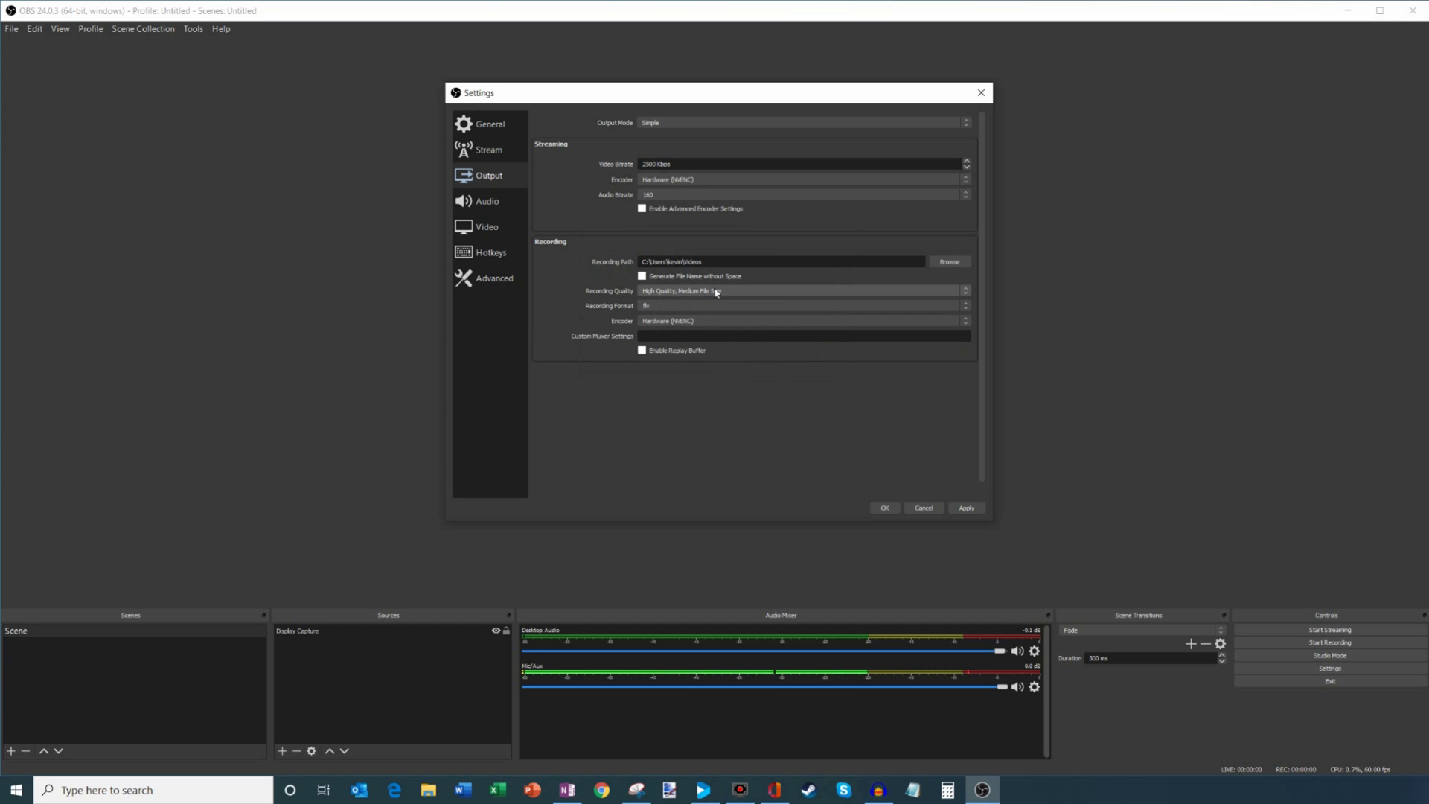
pyautogui.click(716, 292)
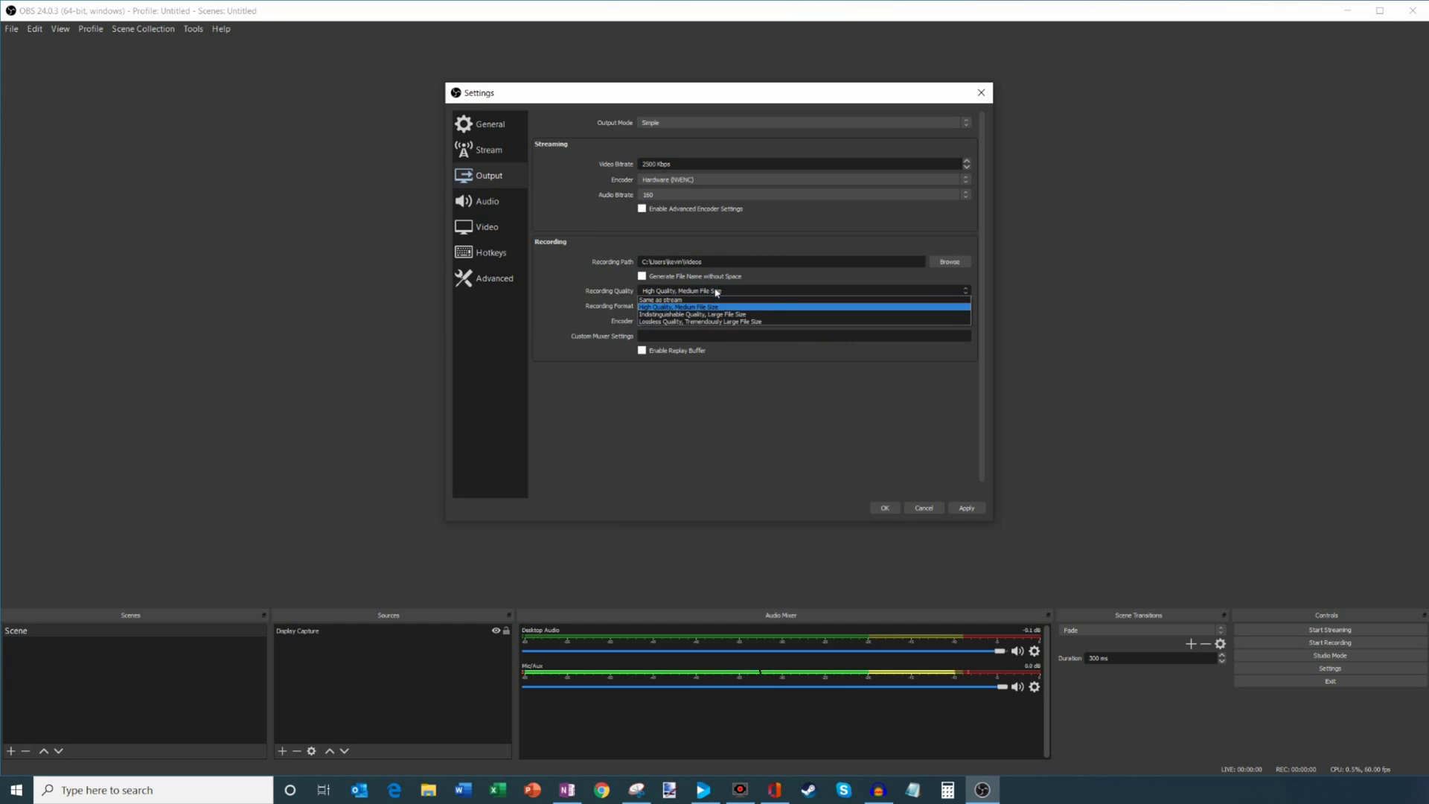
pyautogui.click(840, 461)
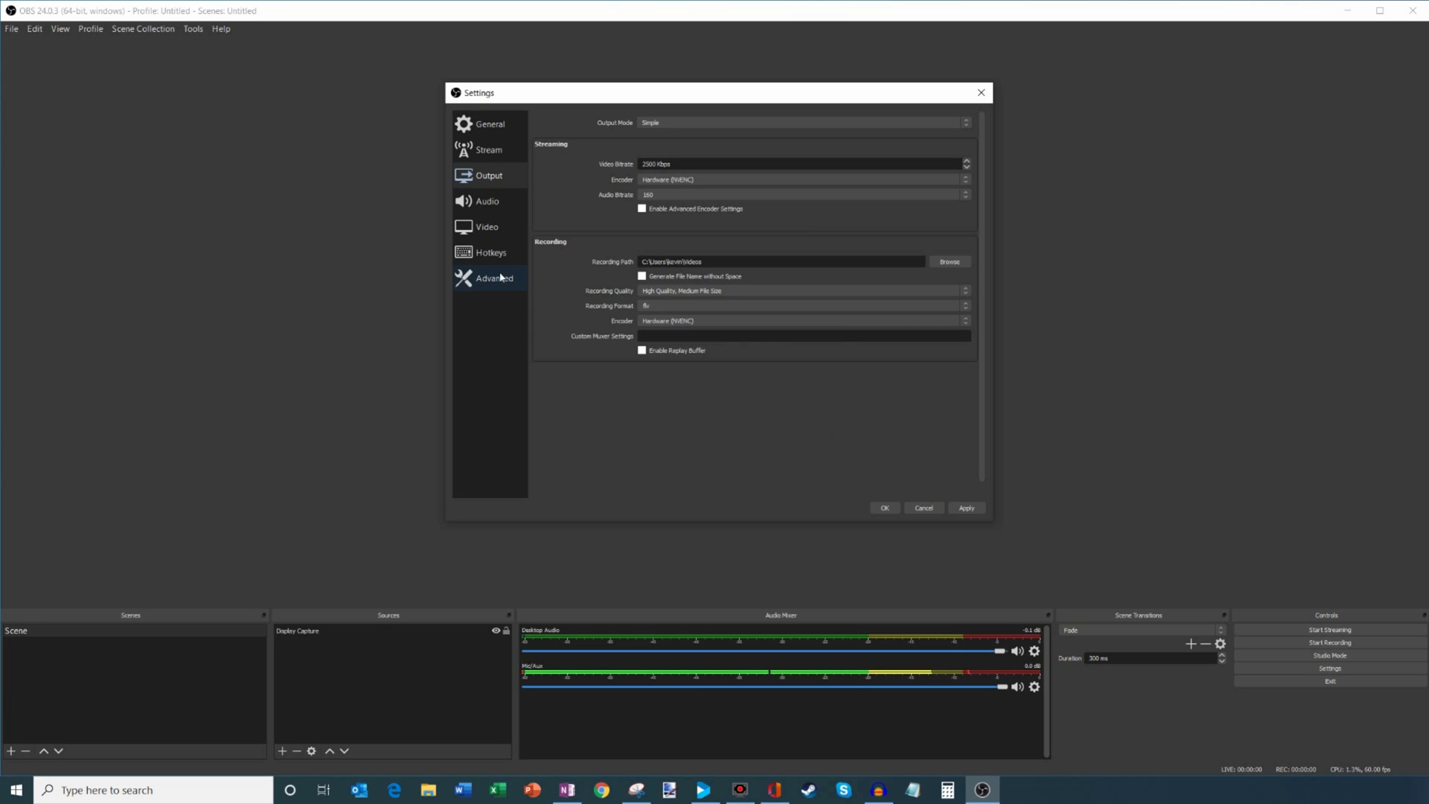
pyautogui.click(706, 306)
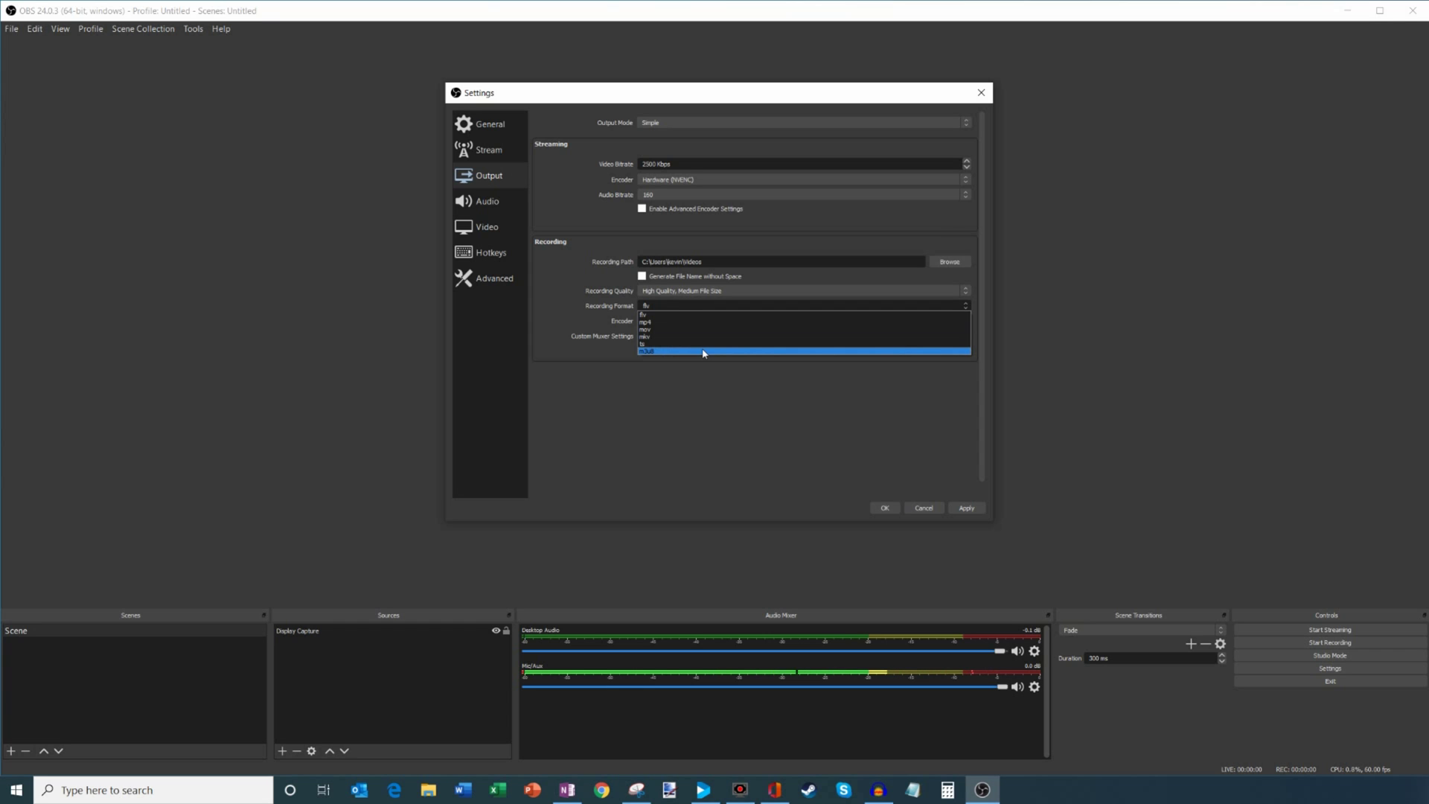
pyautogui.click(647, 314)
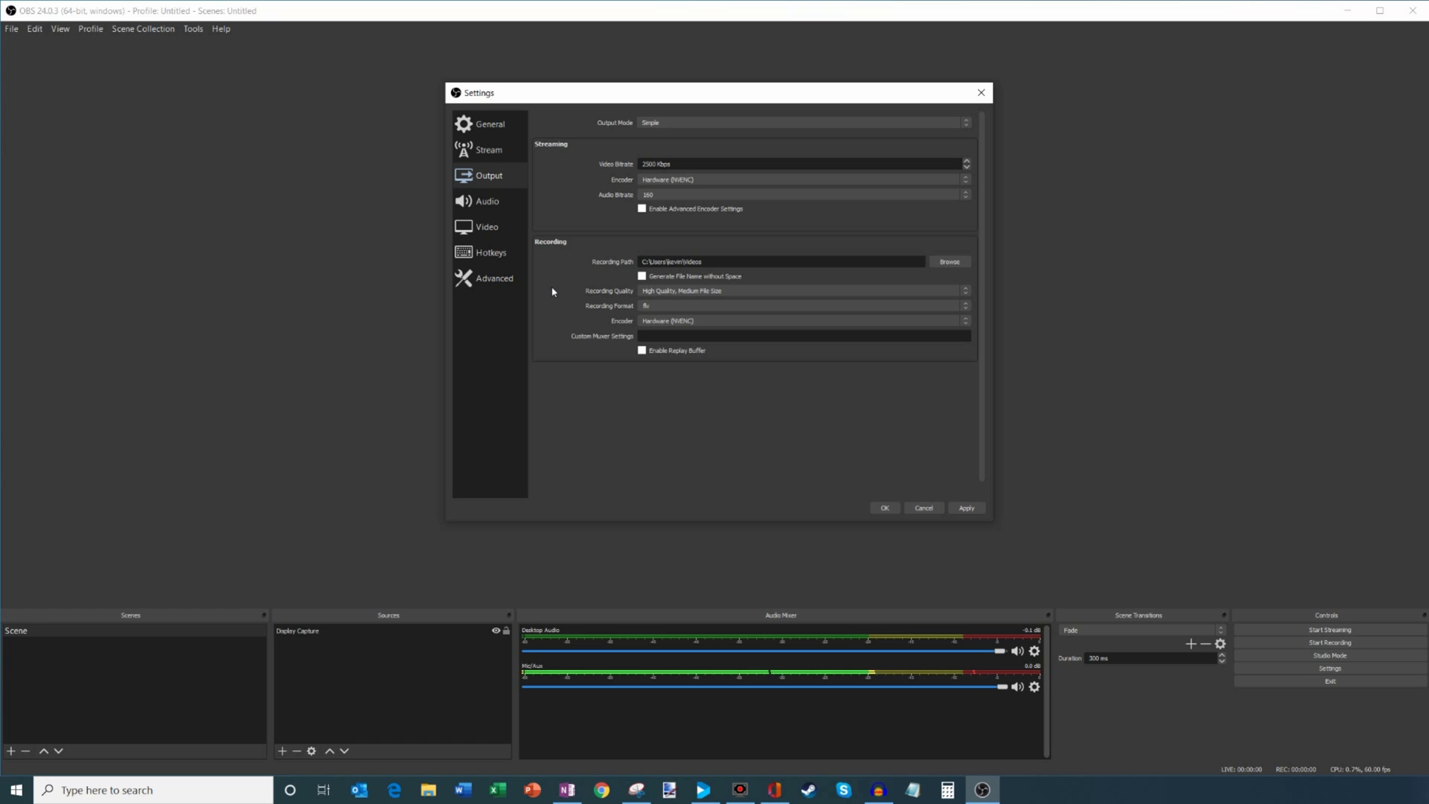
pyautogui.click(698, 307)
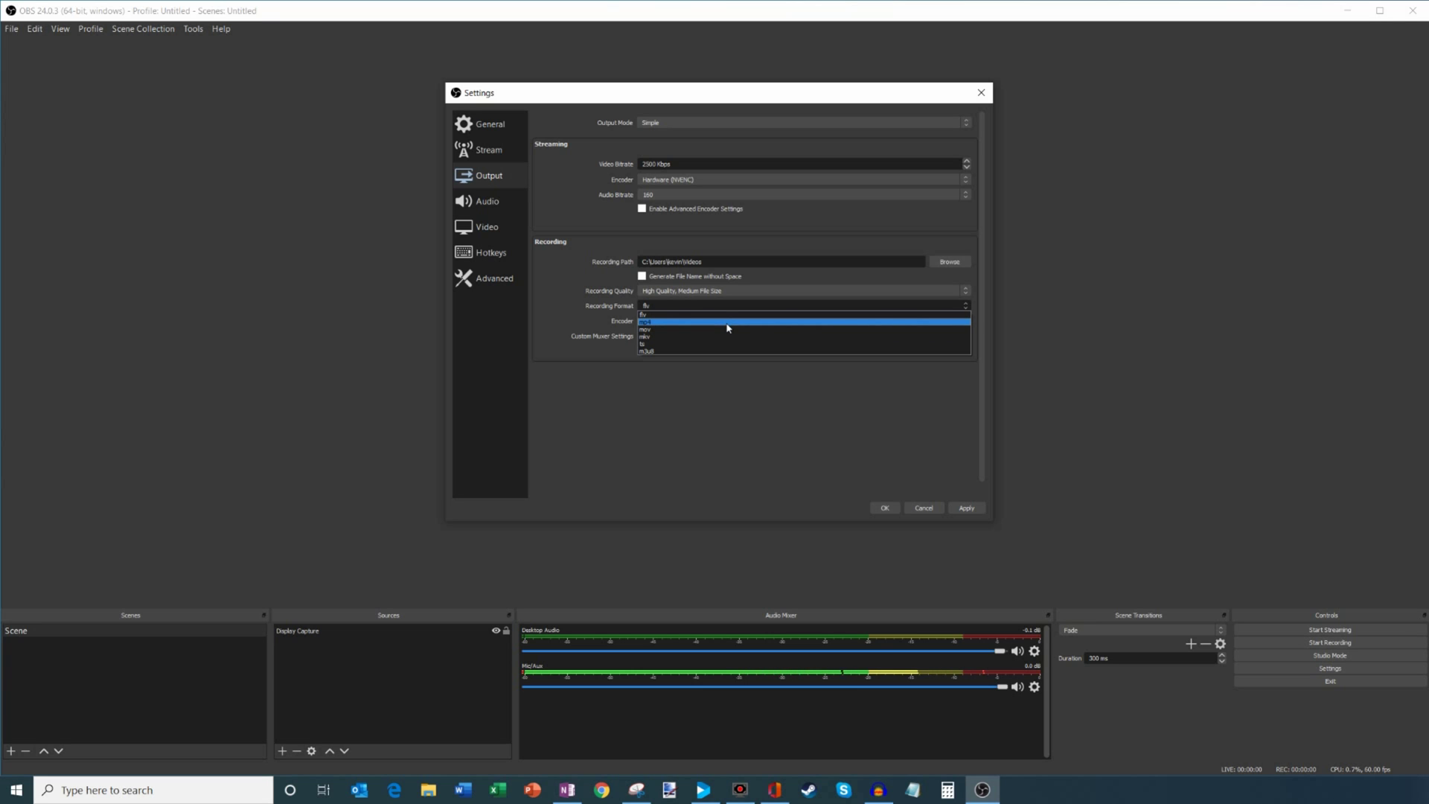
pyautogui.click(728, 325)
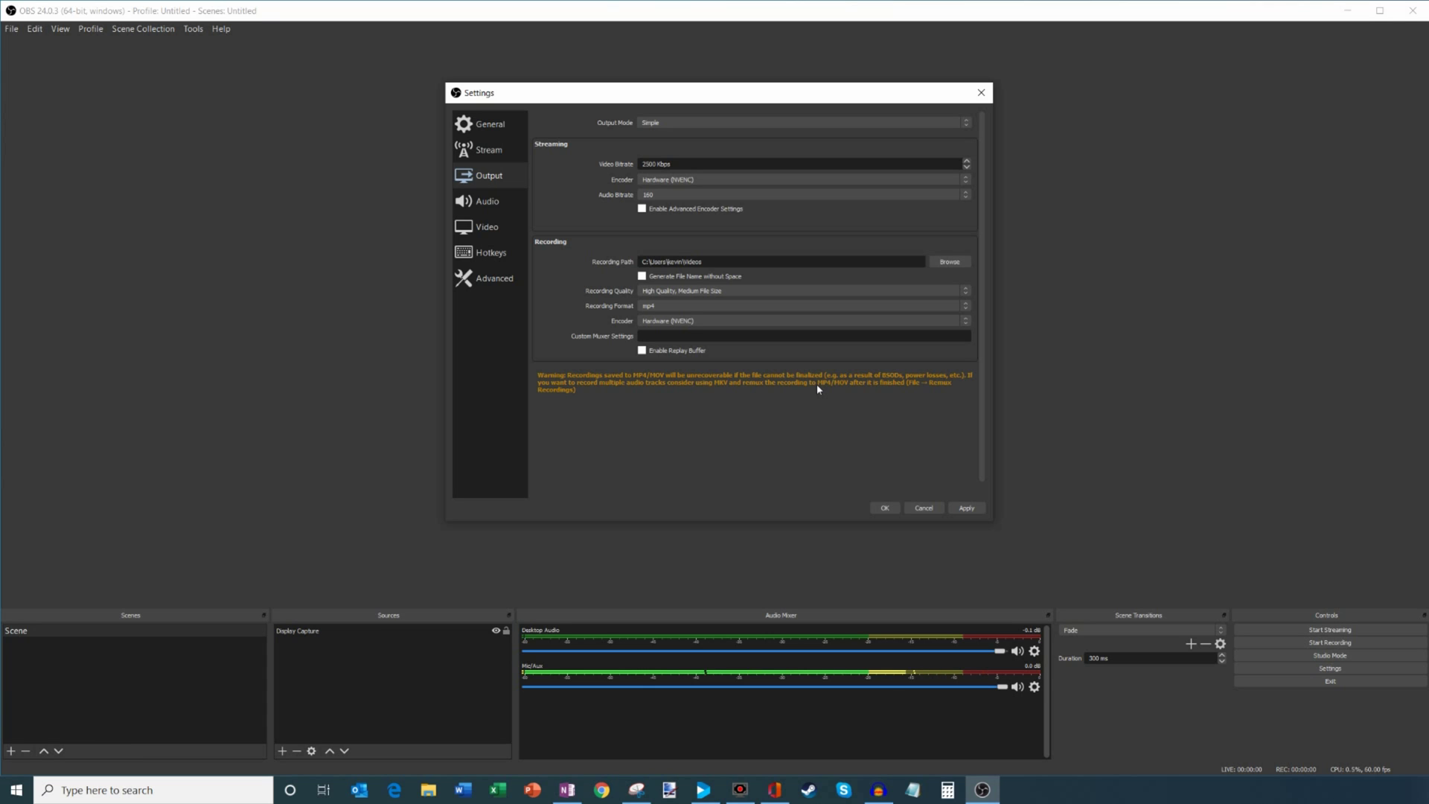
pyautogui.click(665, 309)
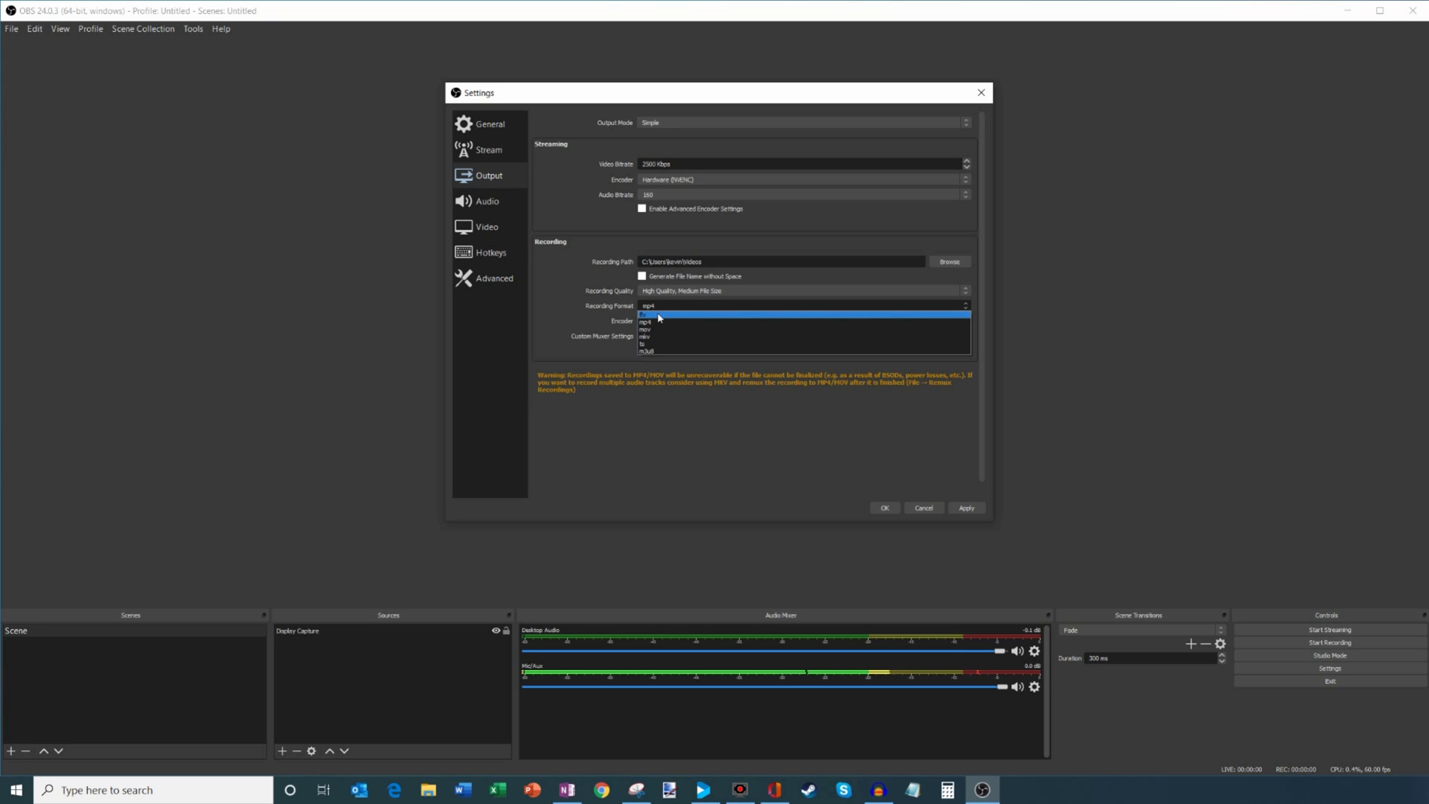
pyautogui.click(658, 318)
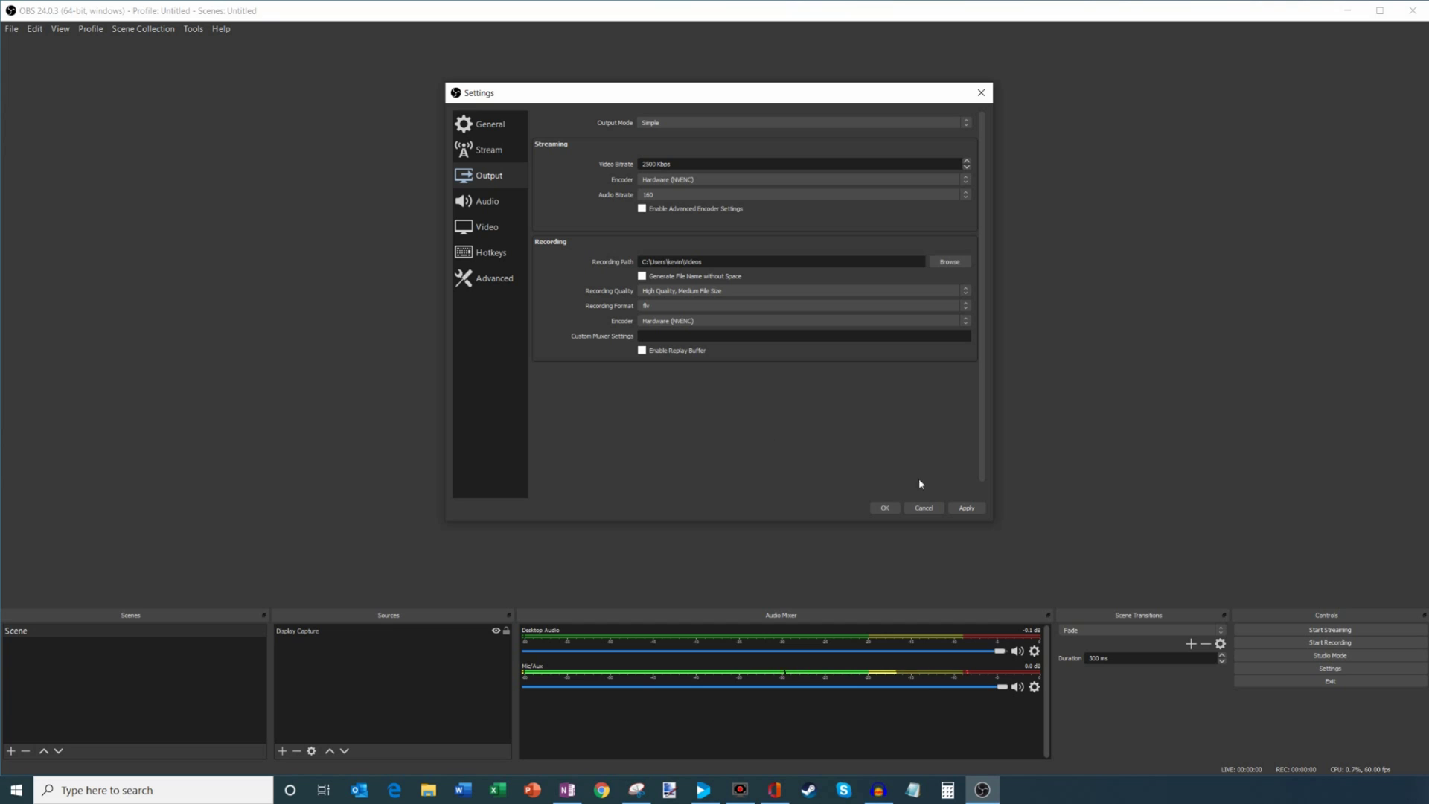
# Apply and save the output settings, then start a recording.
pyautogui.click(967, 509)
pyautogui.click(883, 509)
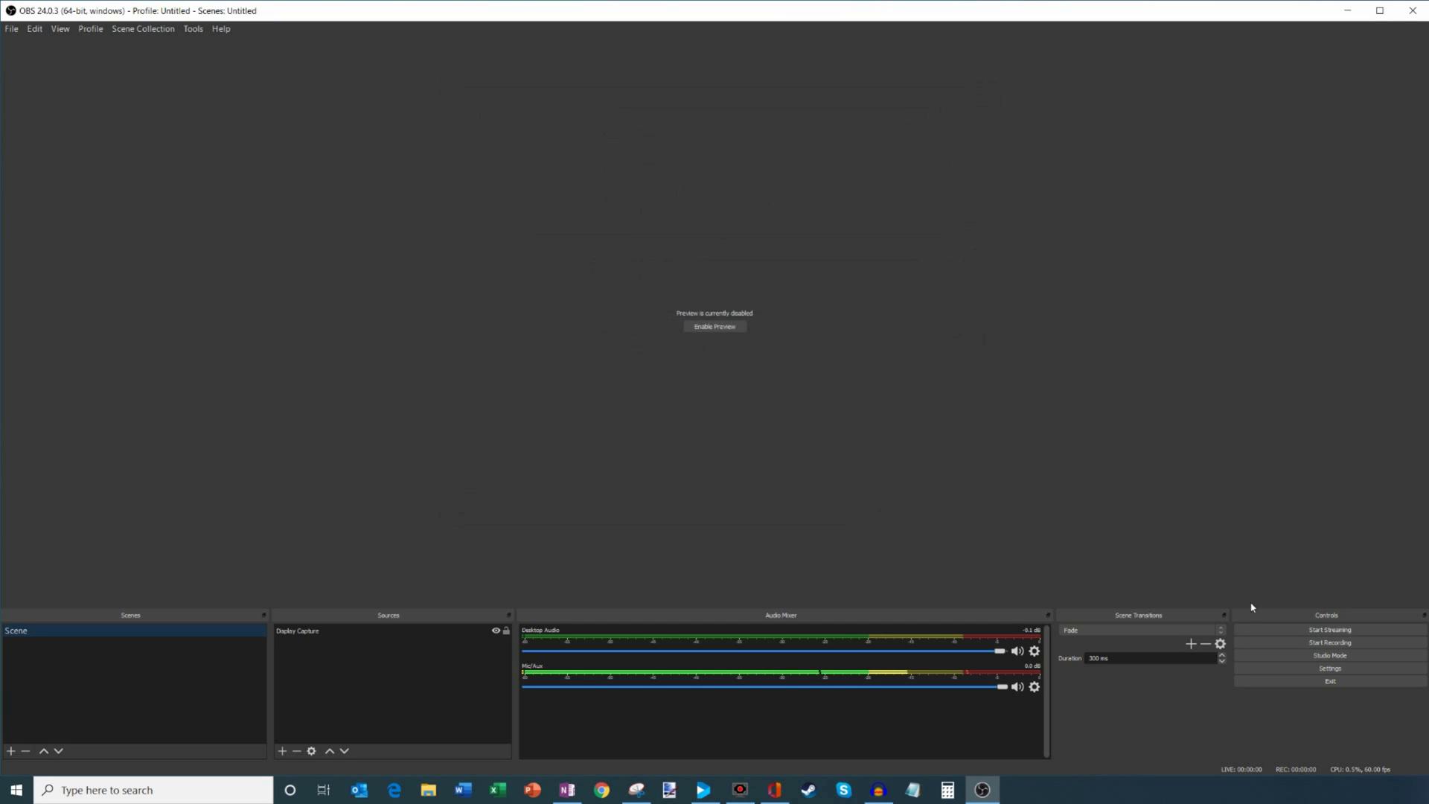
pyautogui.click(1350, 645)
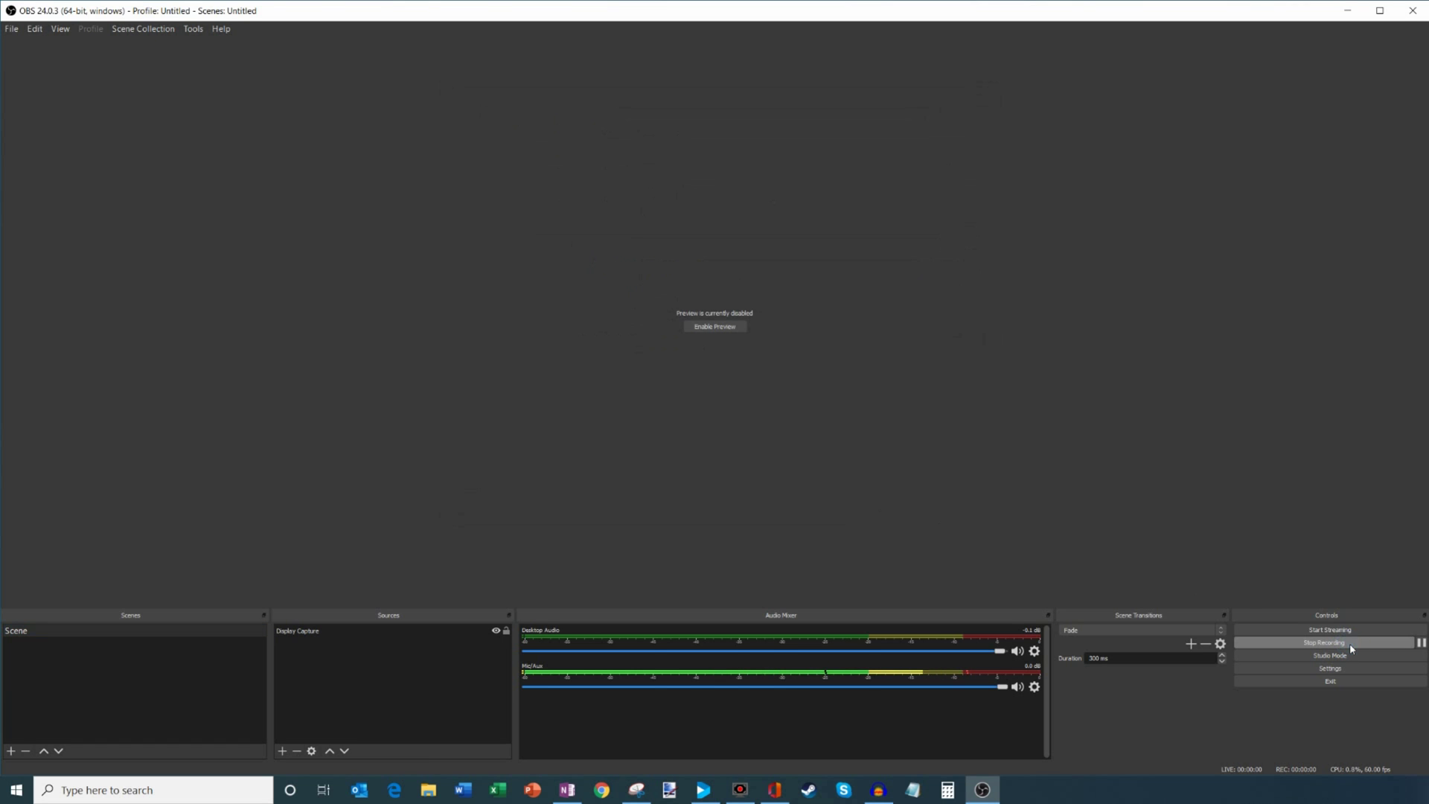
# Open Office from Windows search, position its window, then close OBS while still recording.
pyautogui.click(777, 791)
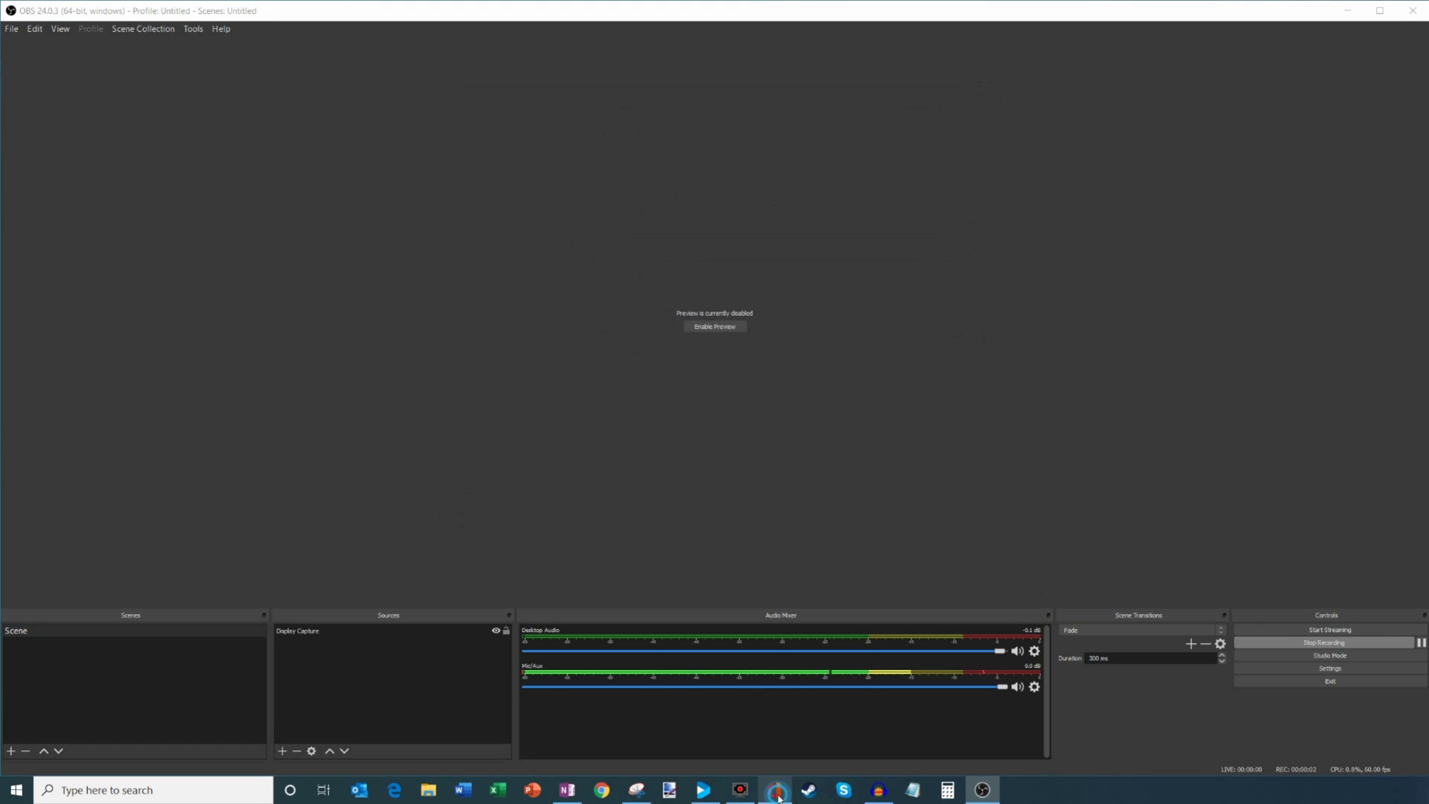
pyautogui.moveTo(789, 109); pyautogui.dragTo(909, 85)
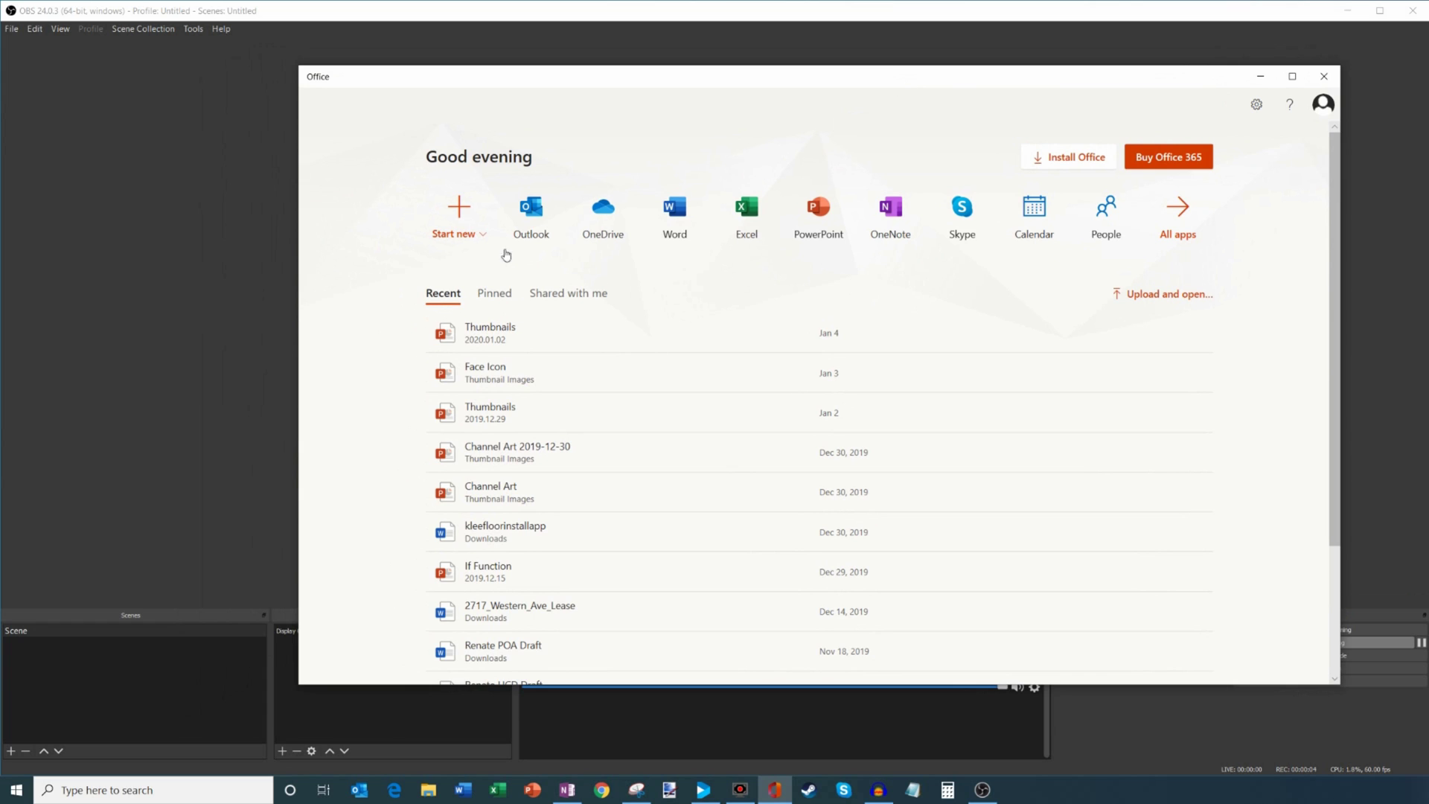
pyautogui.click(186, 795)
pyautogui.write('offi')
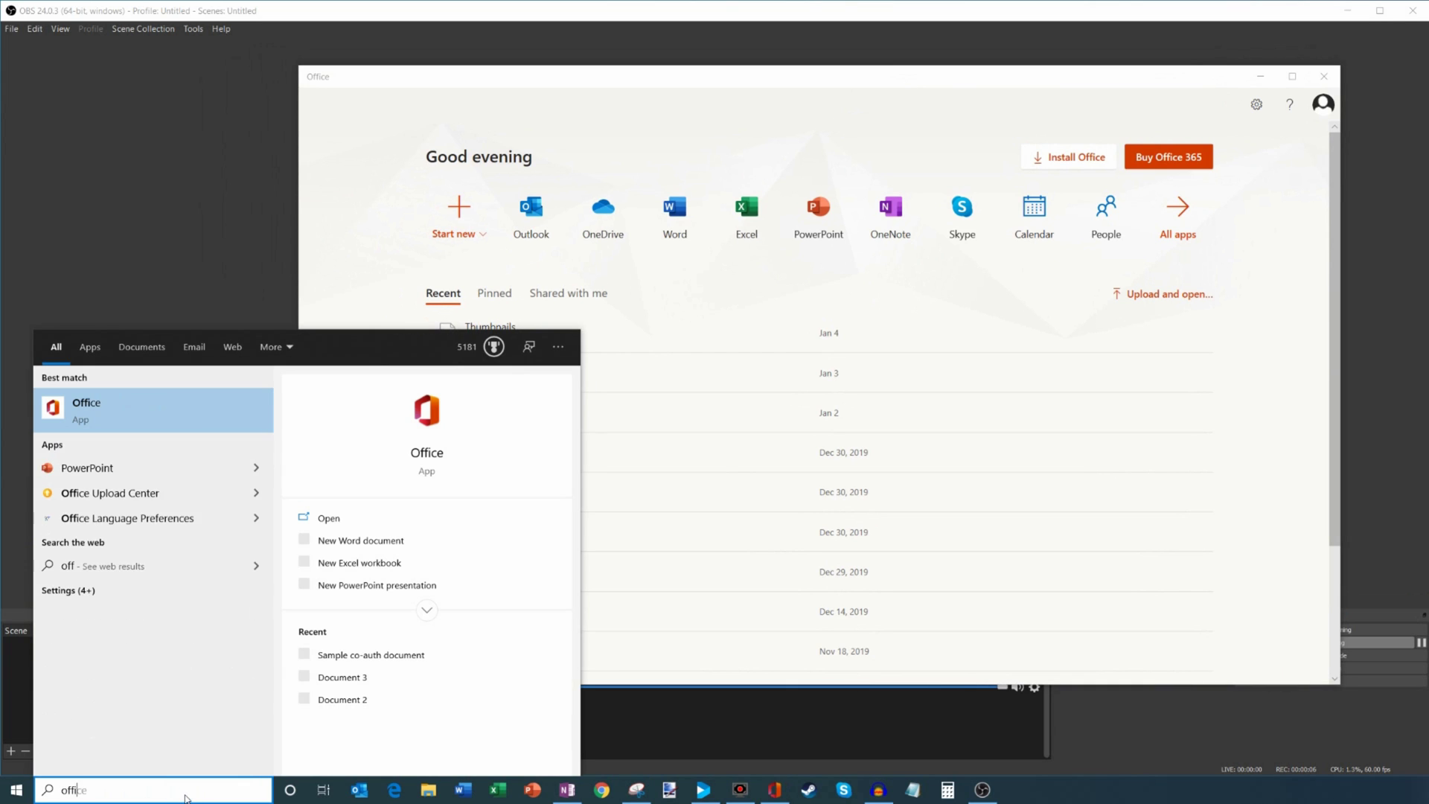
pyautogui.write('ce')
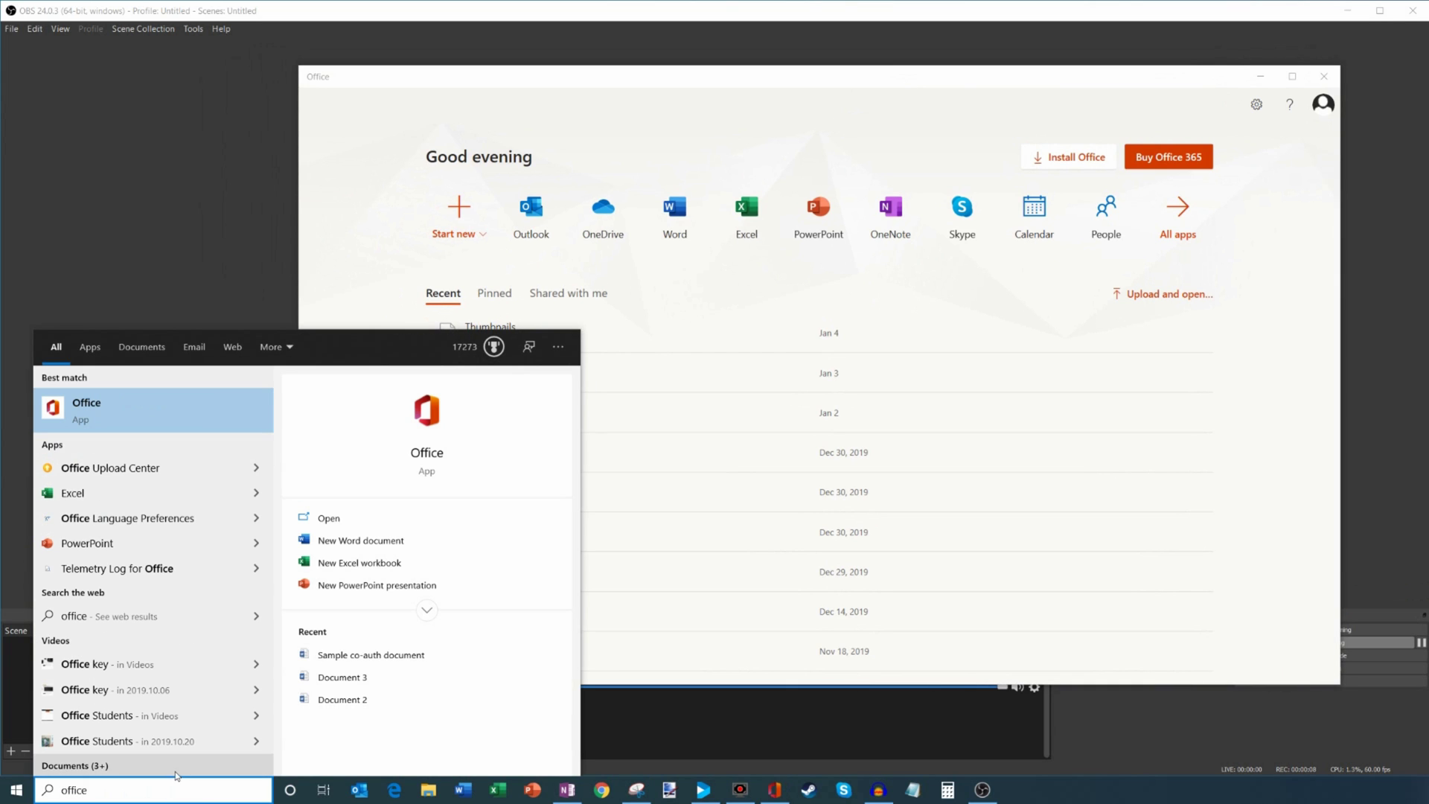
pyautogui.click(144, 417)
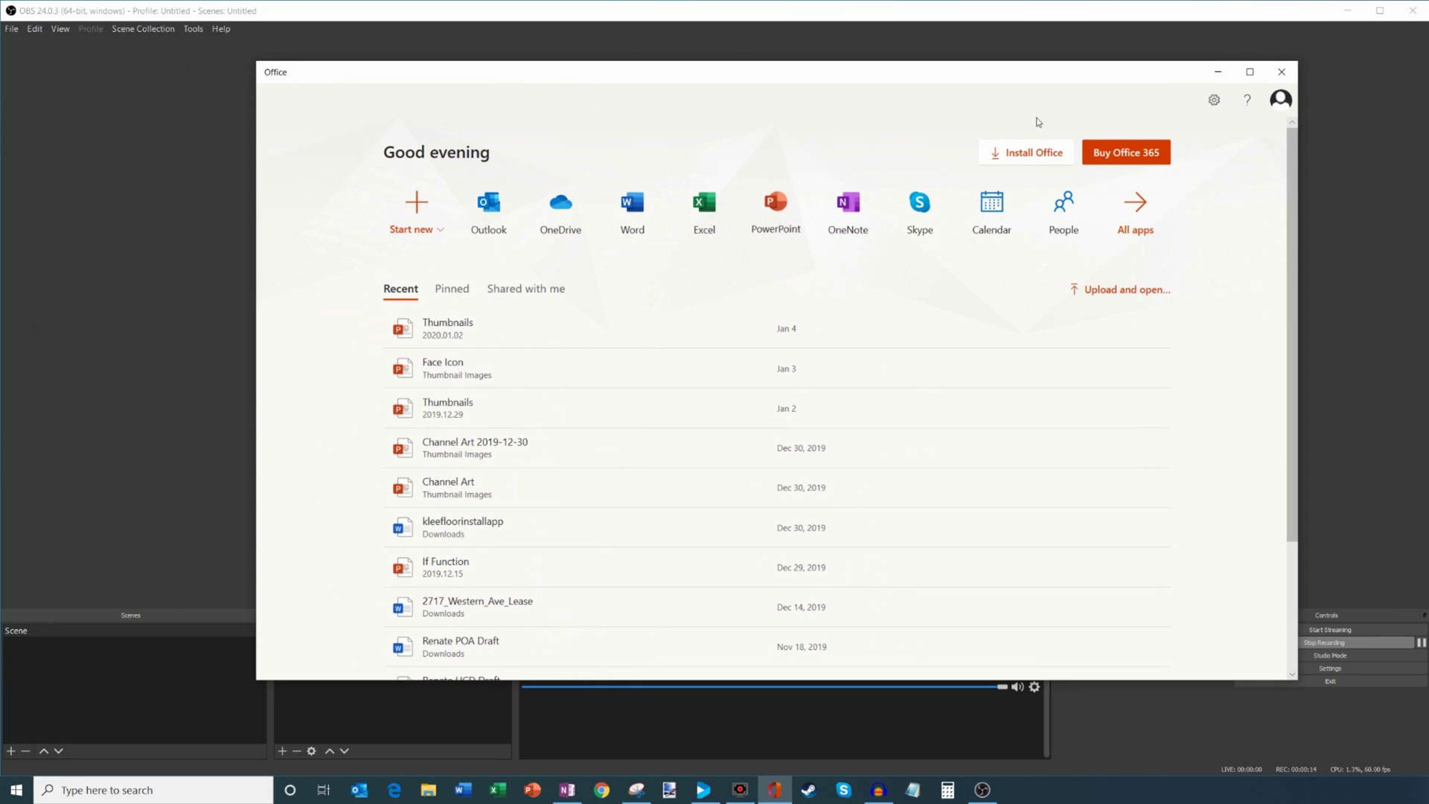
pyautogui.moveTo(1060, 71); pyautogui.dragTo(1069, 121)
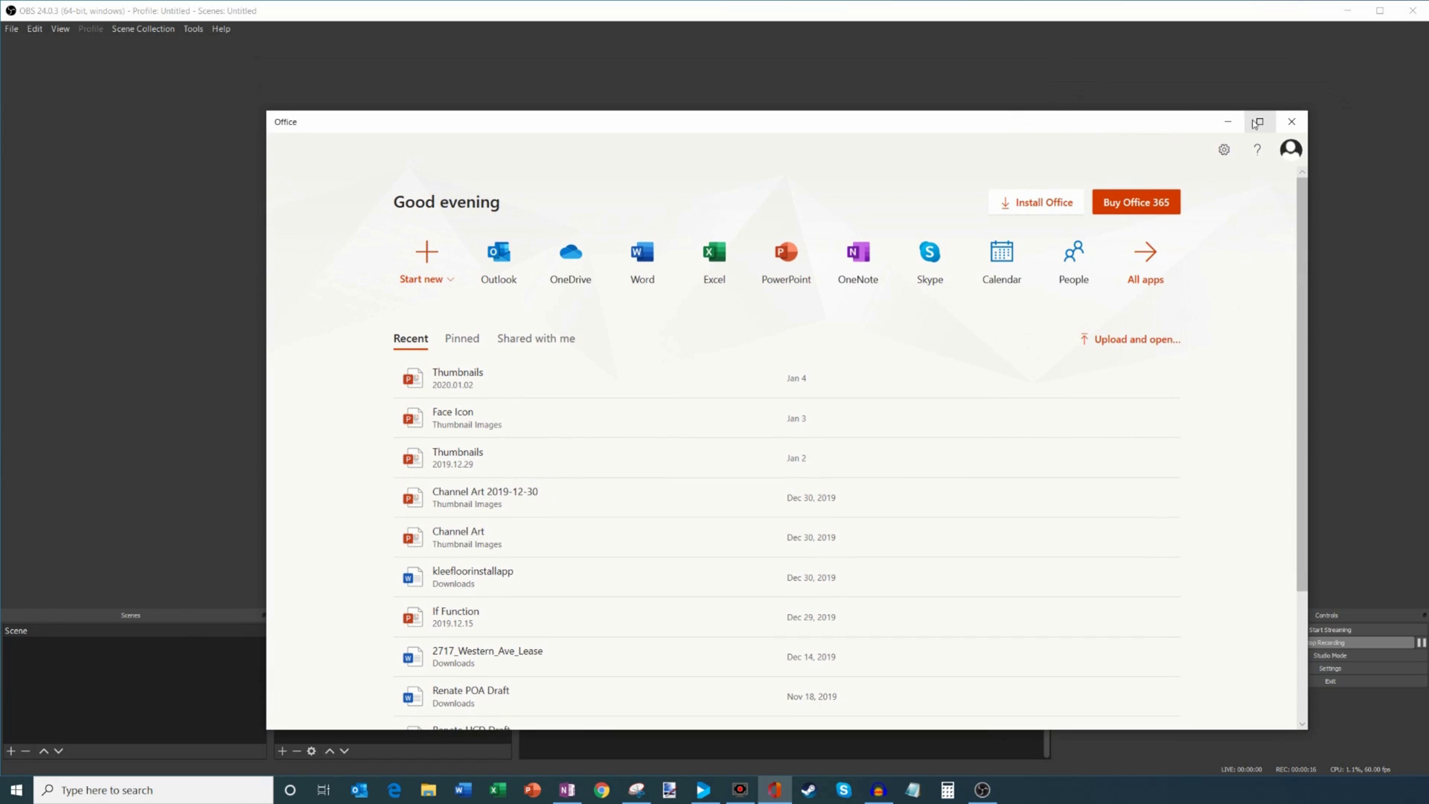
pyautogui.click(1414, 16)
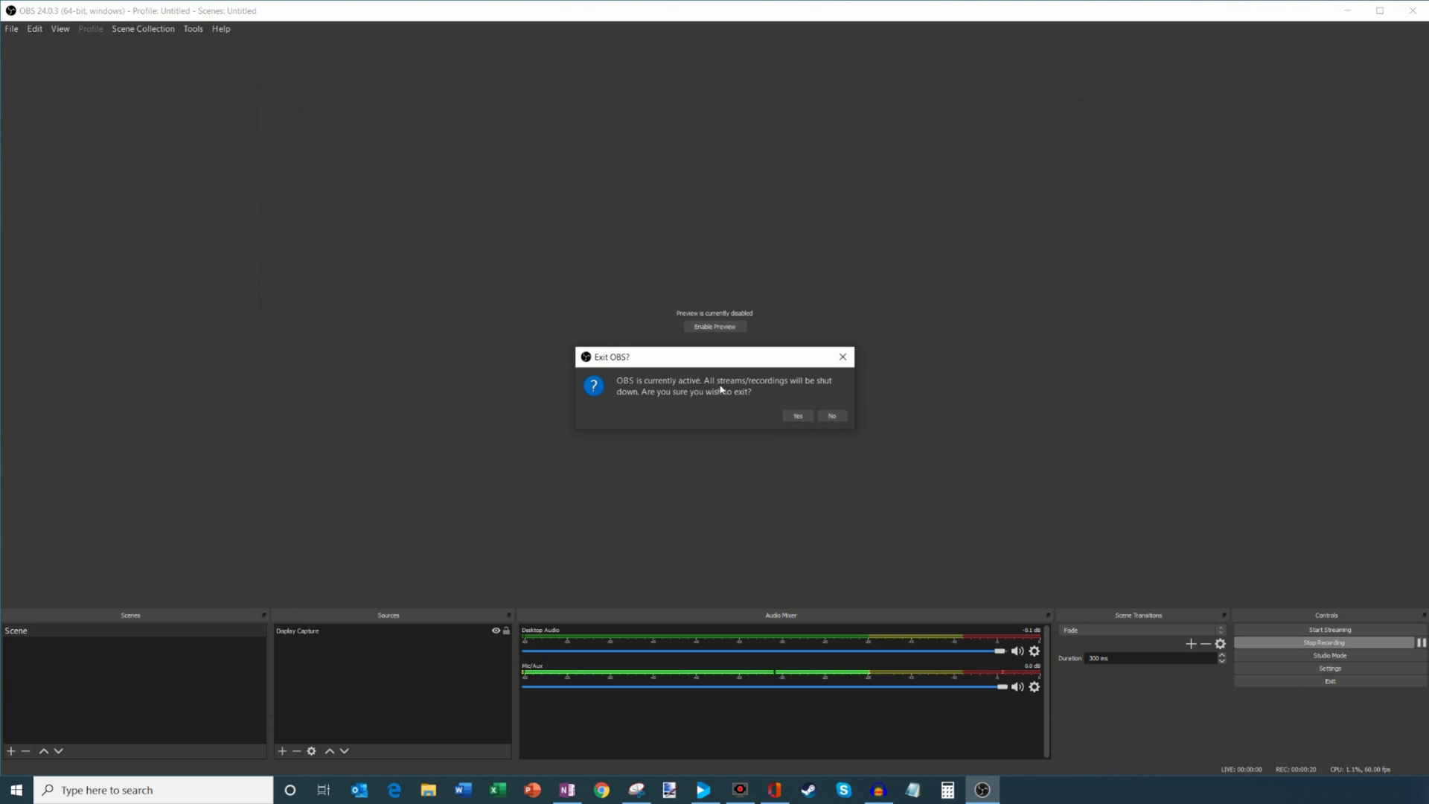
# Confirm 'Exit OBS?' with Yes so the recording ends and OBS closes.
pyautogui.click(798, 417)
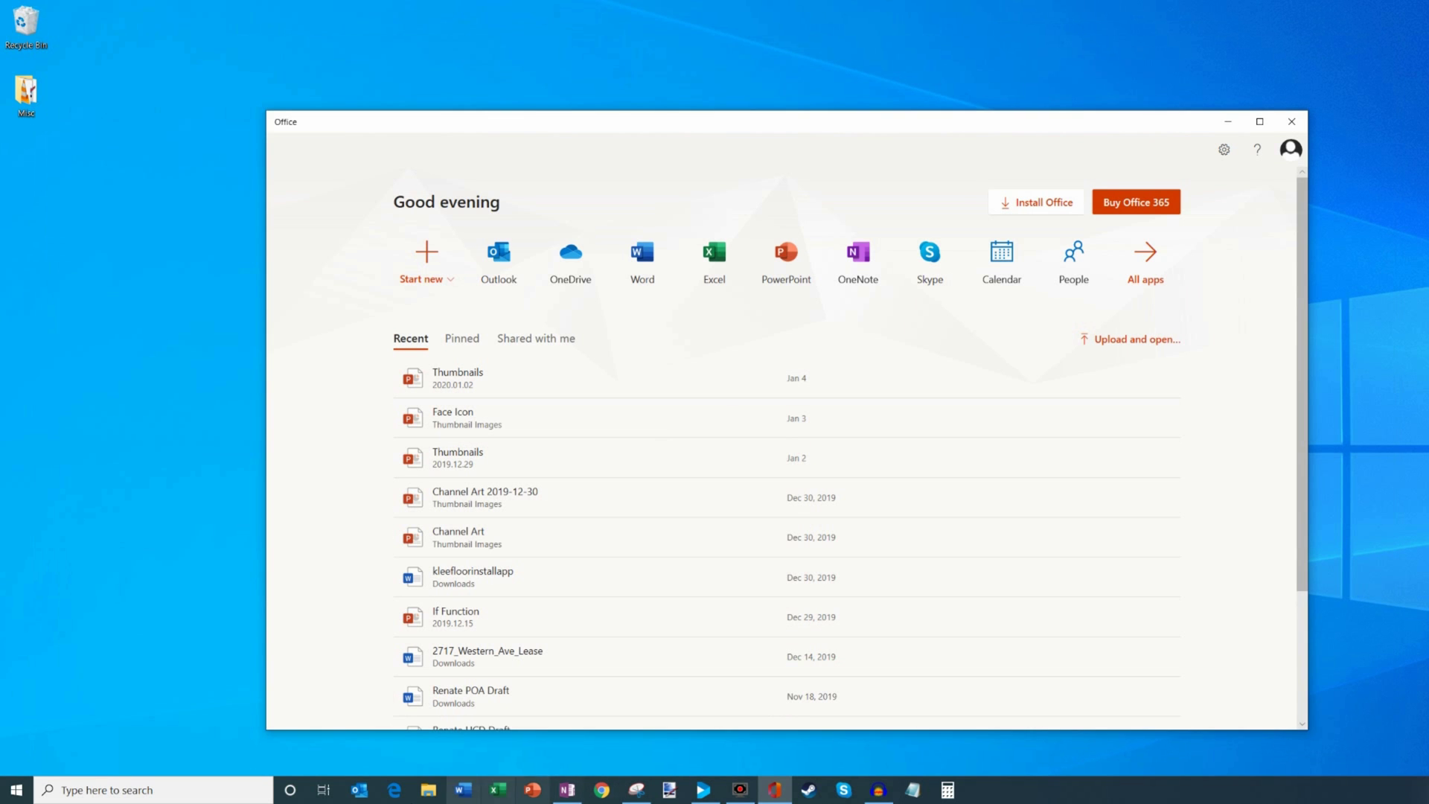
pyautogui.click(424, 793)
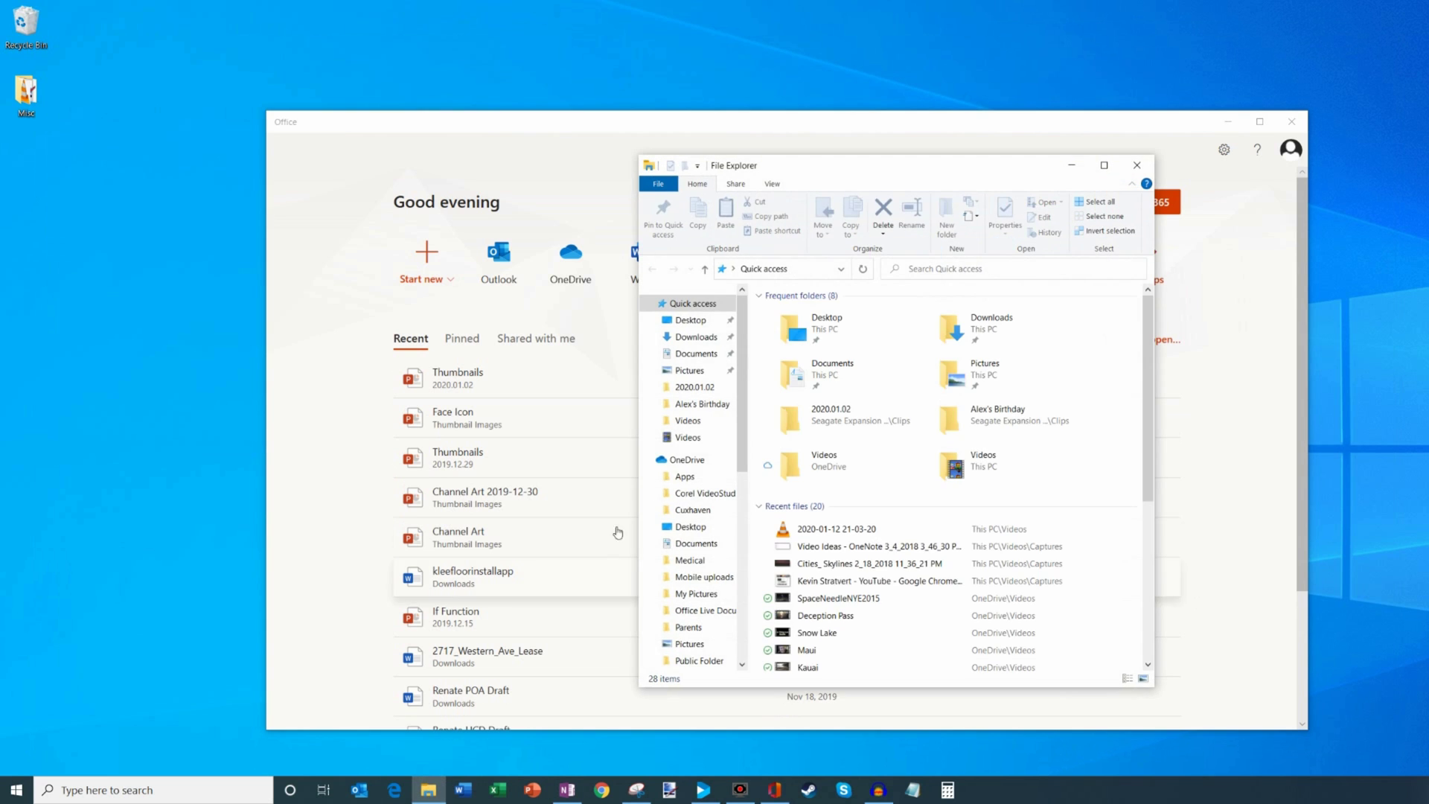
pyautogui.click(704, 438)
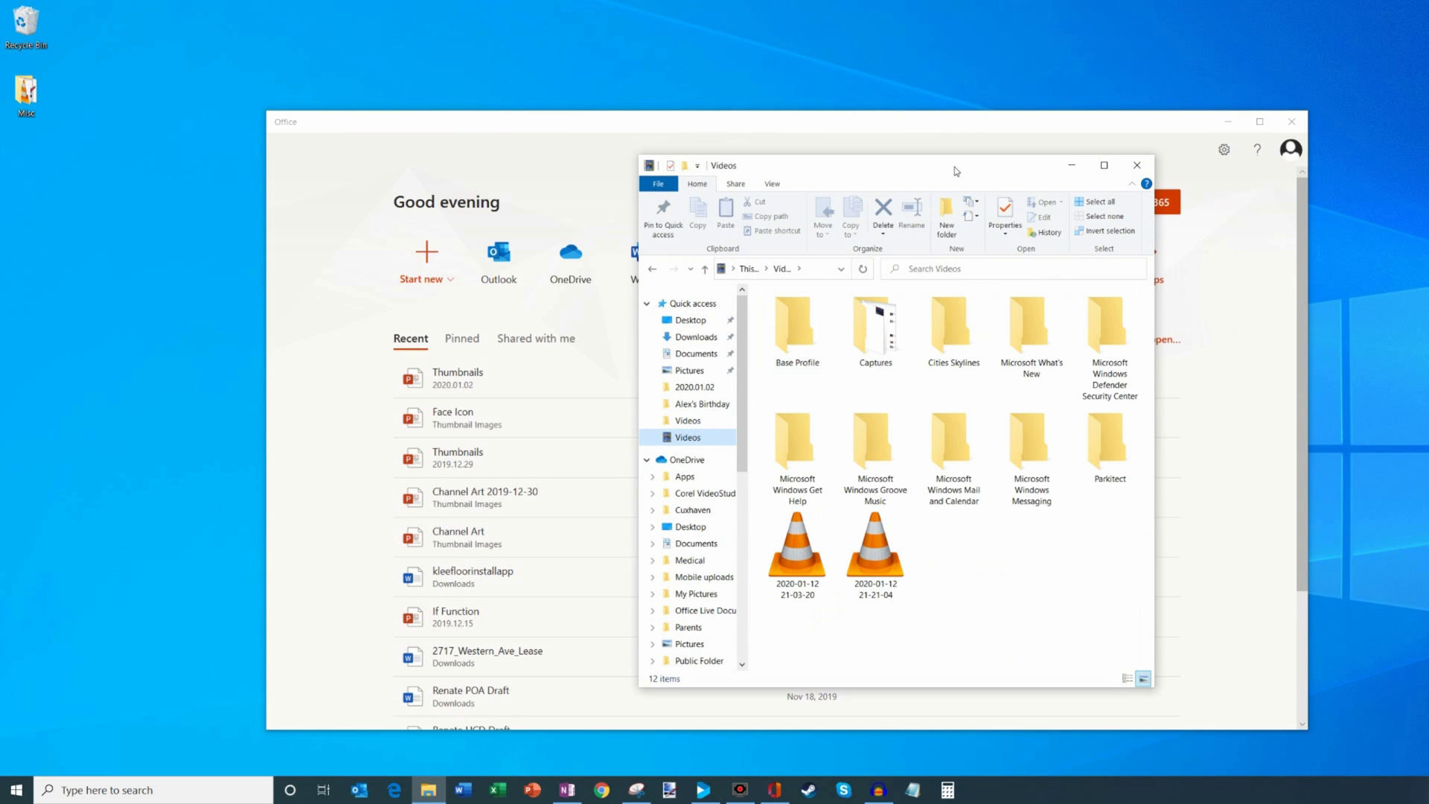
pyautogui.moveTo(955, 164); pyautogui.dragTo(853, 111)
pyautogui.click(754, 505)
pyautogui.doubleClick(754, 505)
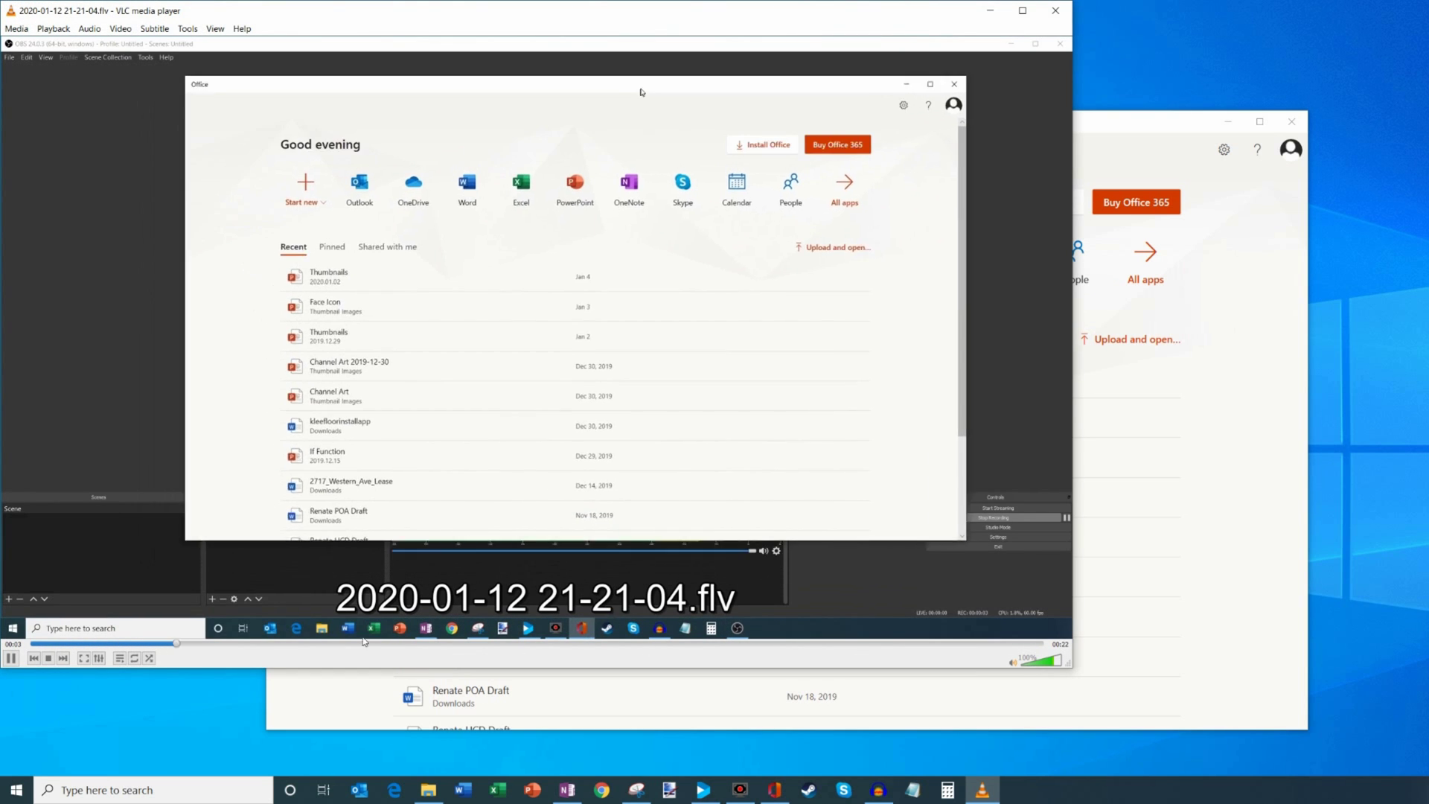
# Pause and resume playback, seek to the end, then close VLC.
pyautogui.press('space')
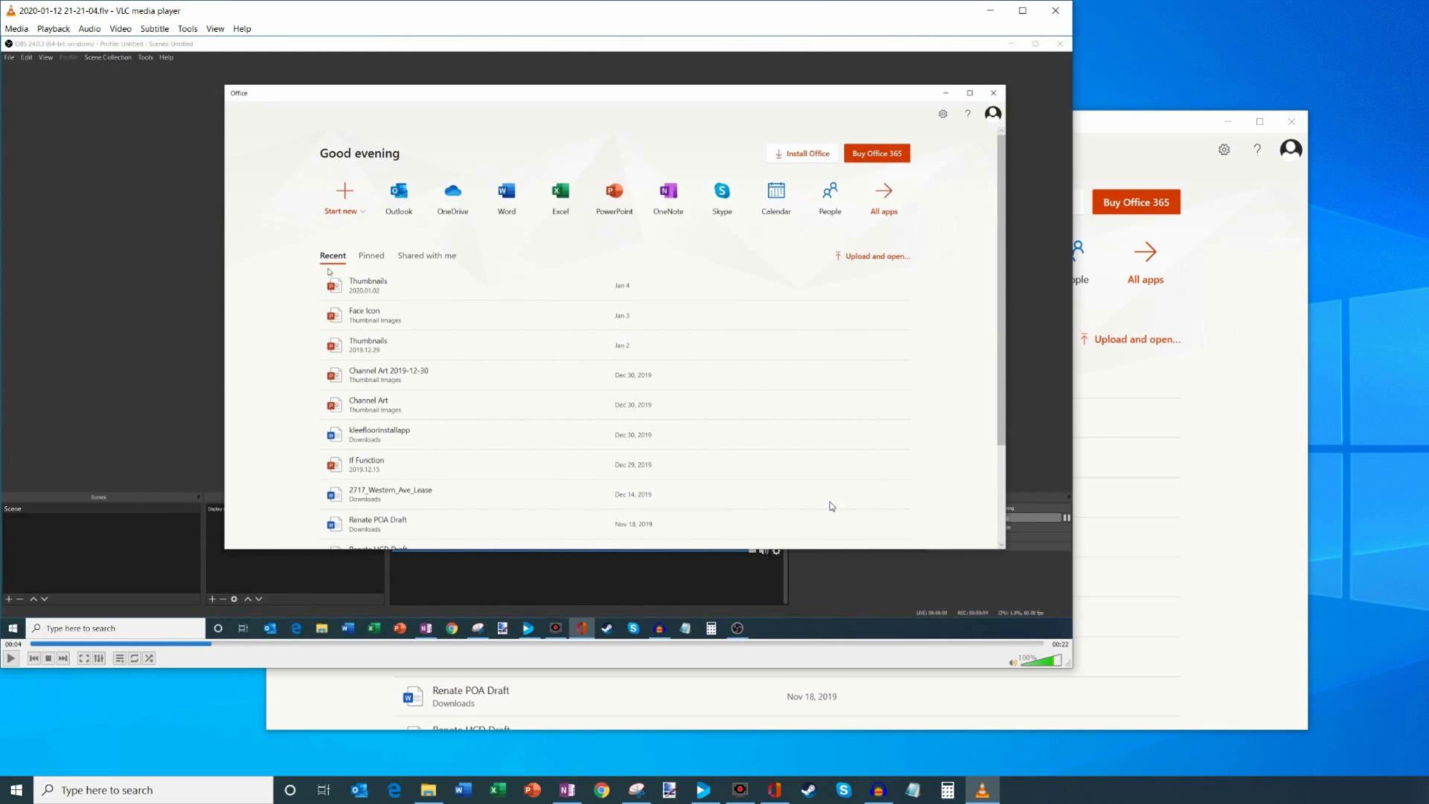
pyautogui.press('space')
pyautogui.click(1017, 644)
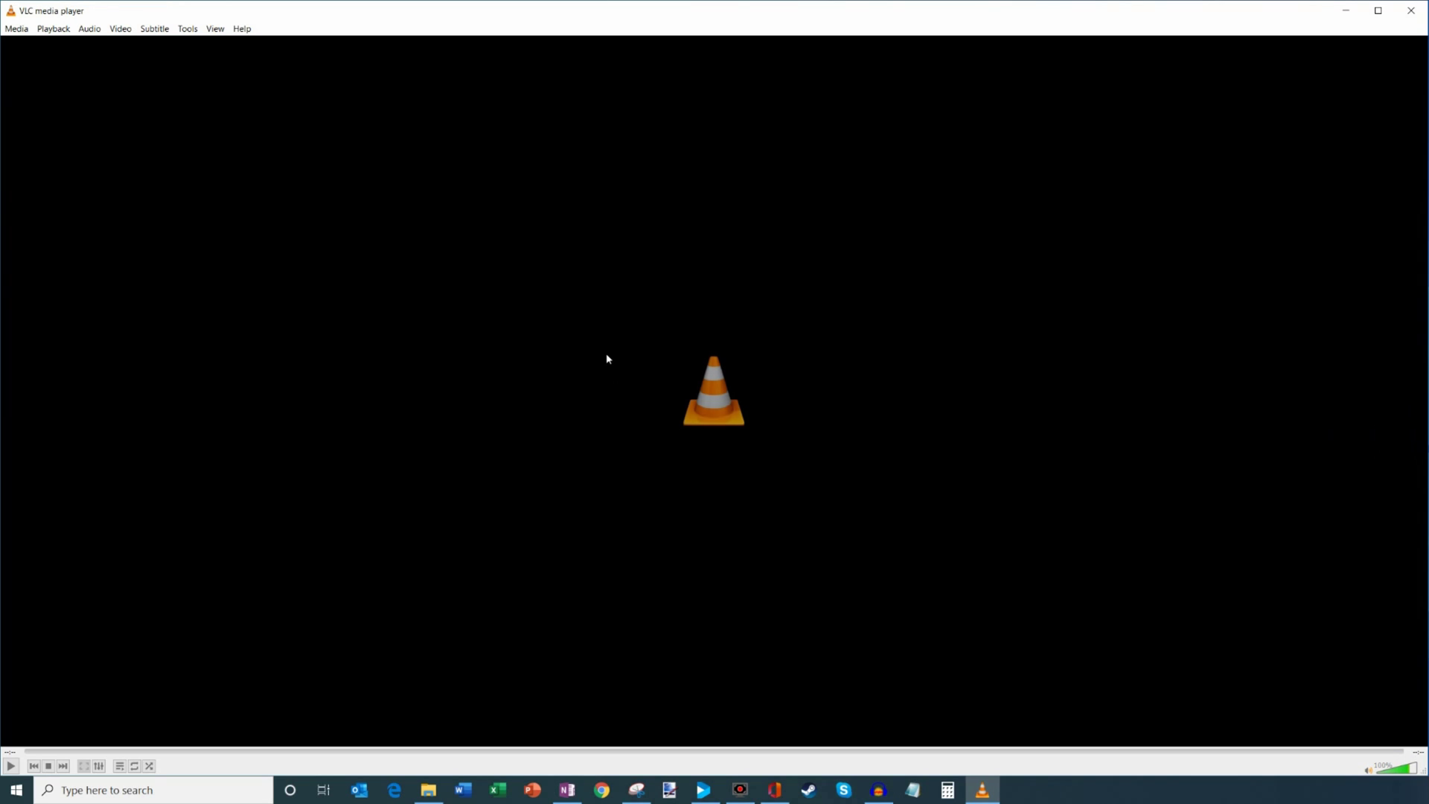
pyautogui.doubleClick(877, 13)
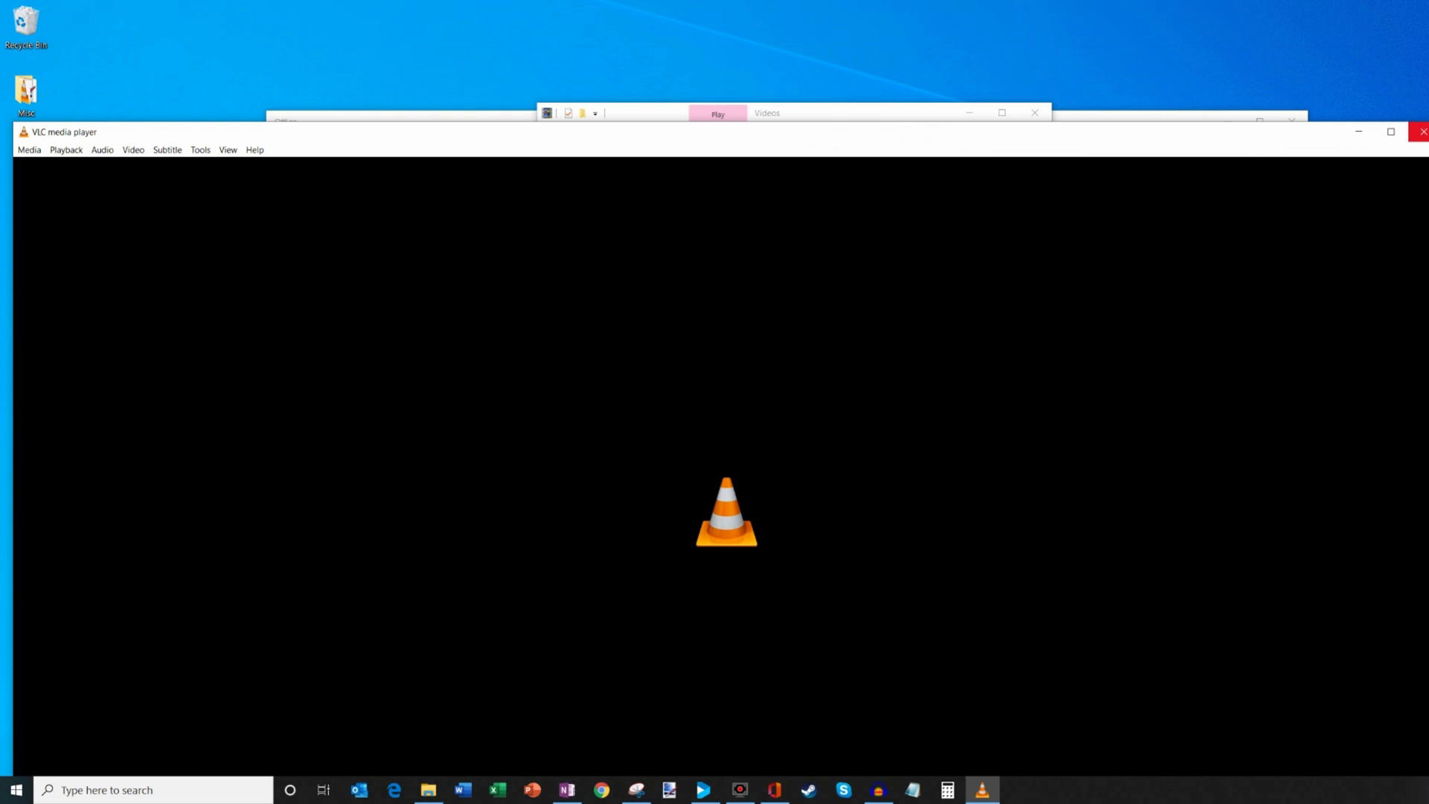
pyautogui.click(1422, 132)
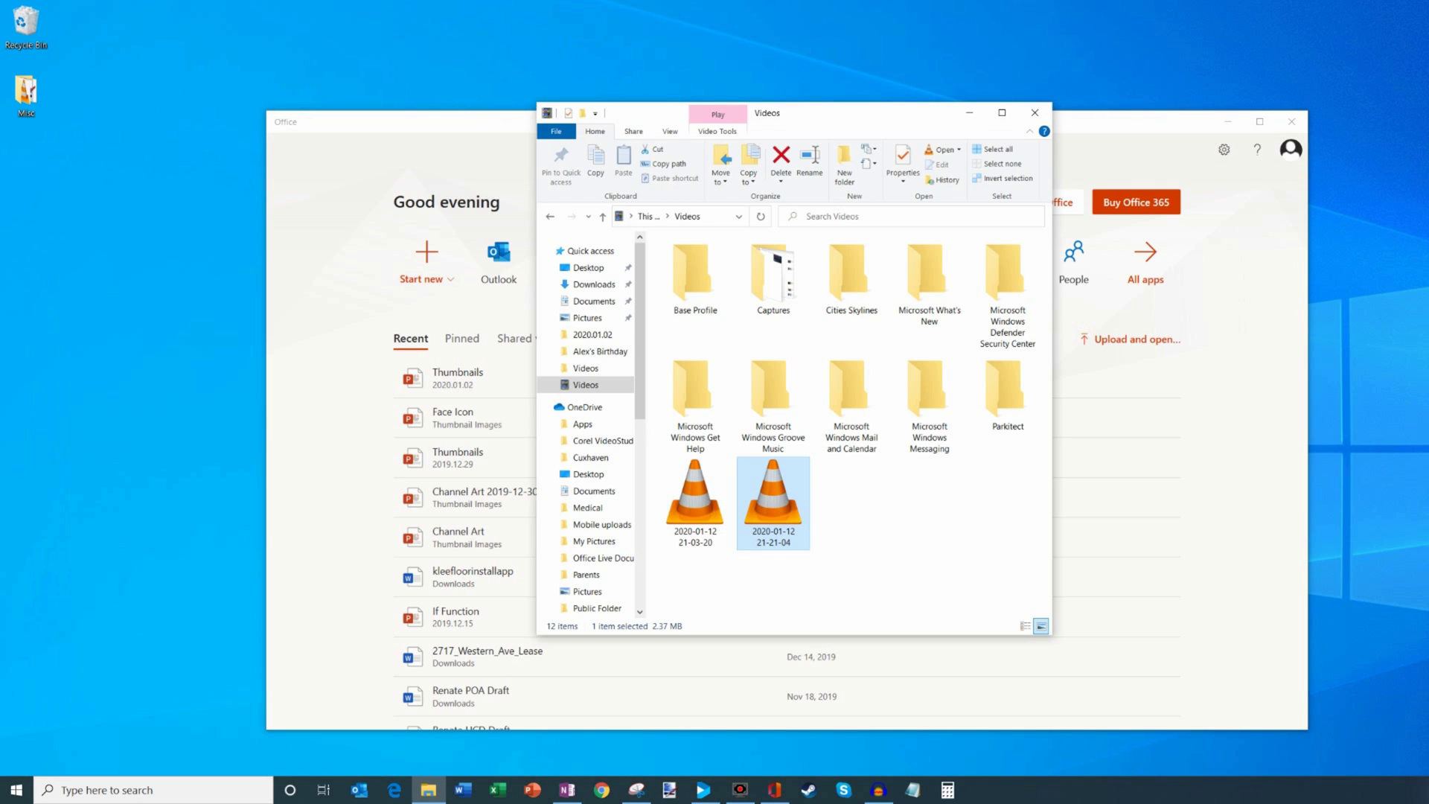
pyautogui.click(188, 790)
# Relaunch OBS Studio by searching 'obs', launching anyway past the already-running warning.
pyautogui.write('obs')
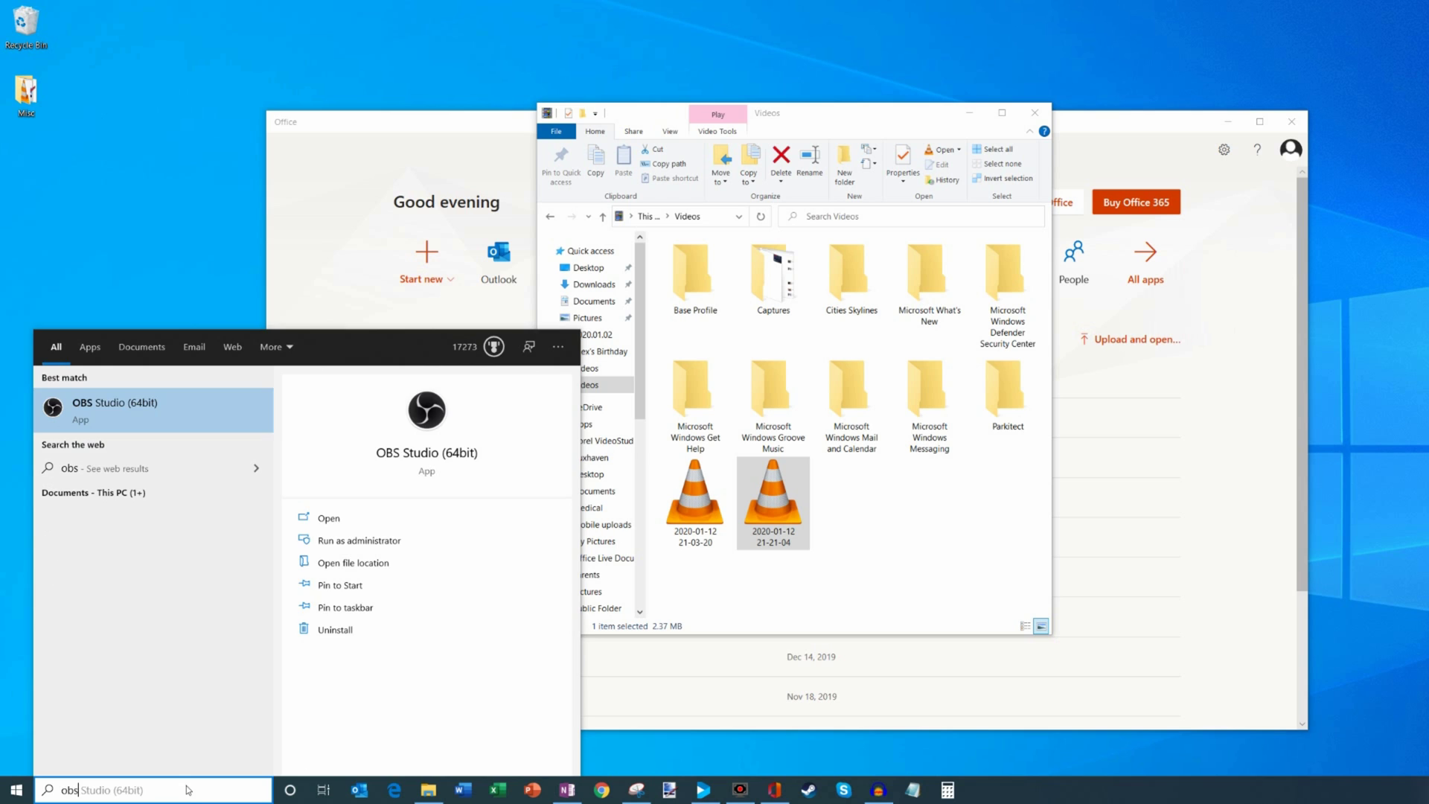
pyautogui.press('Return')
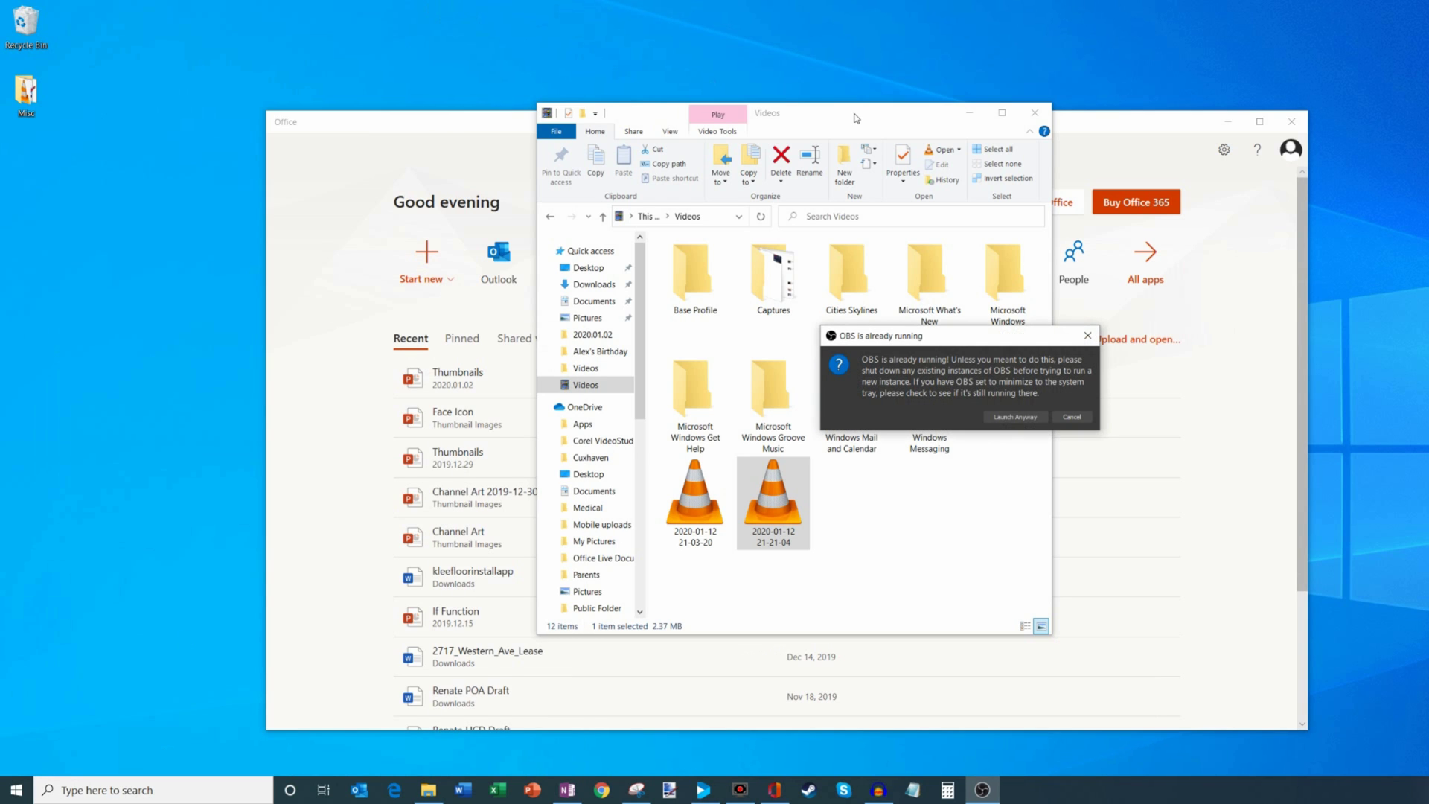
pyautogui.click(1017, 418)
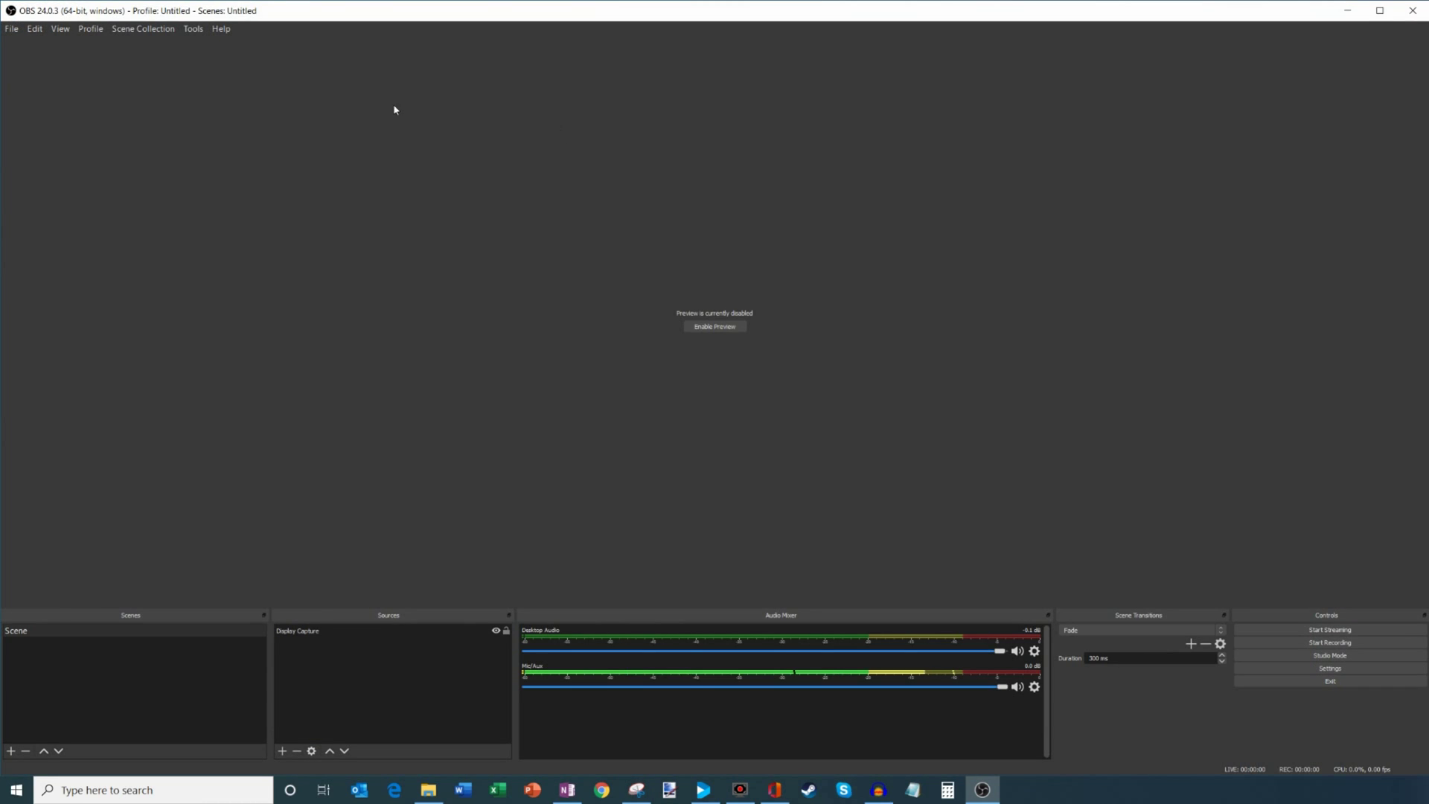
pyautogui.click(10, 29)
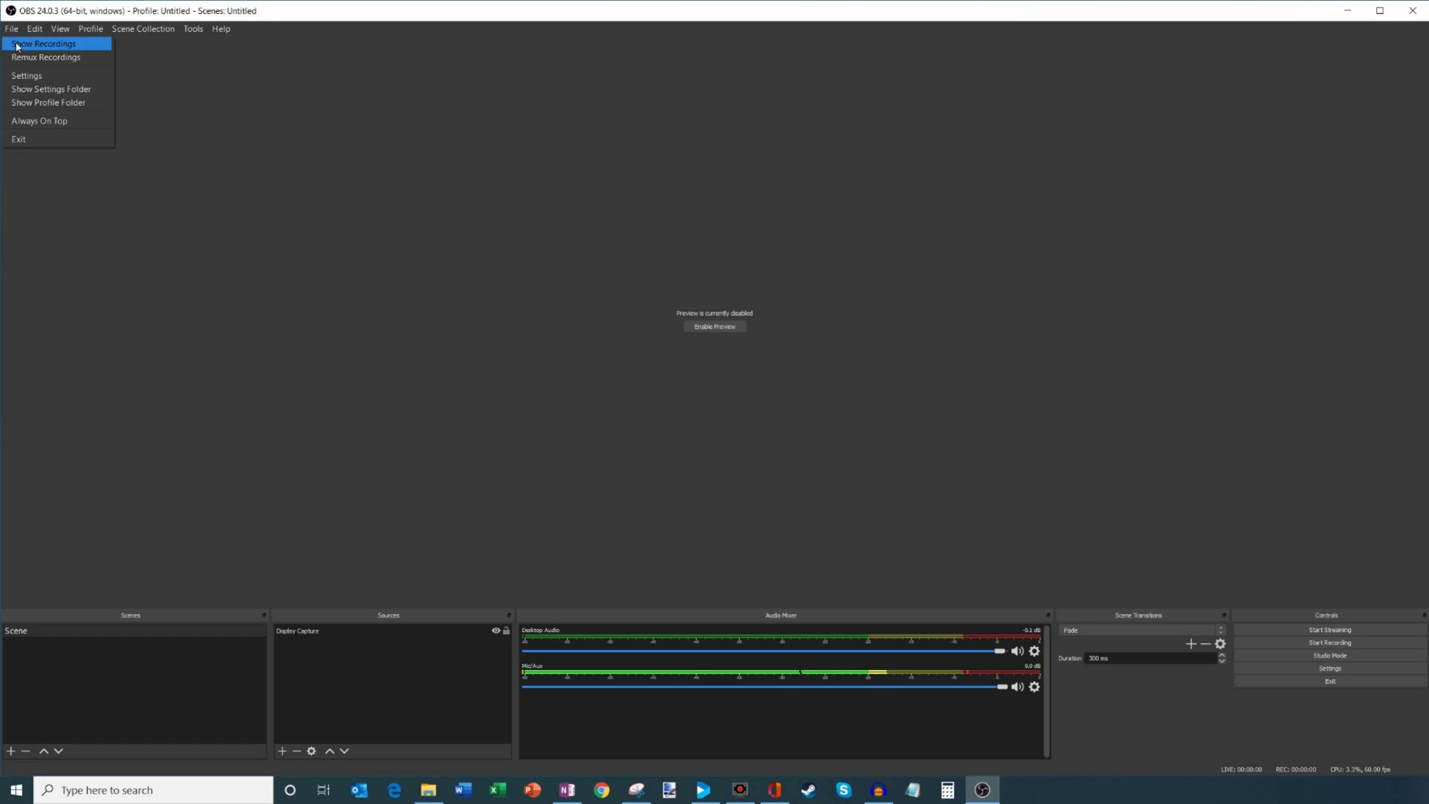
pyautogui.click(48, 64)
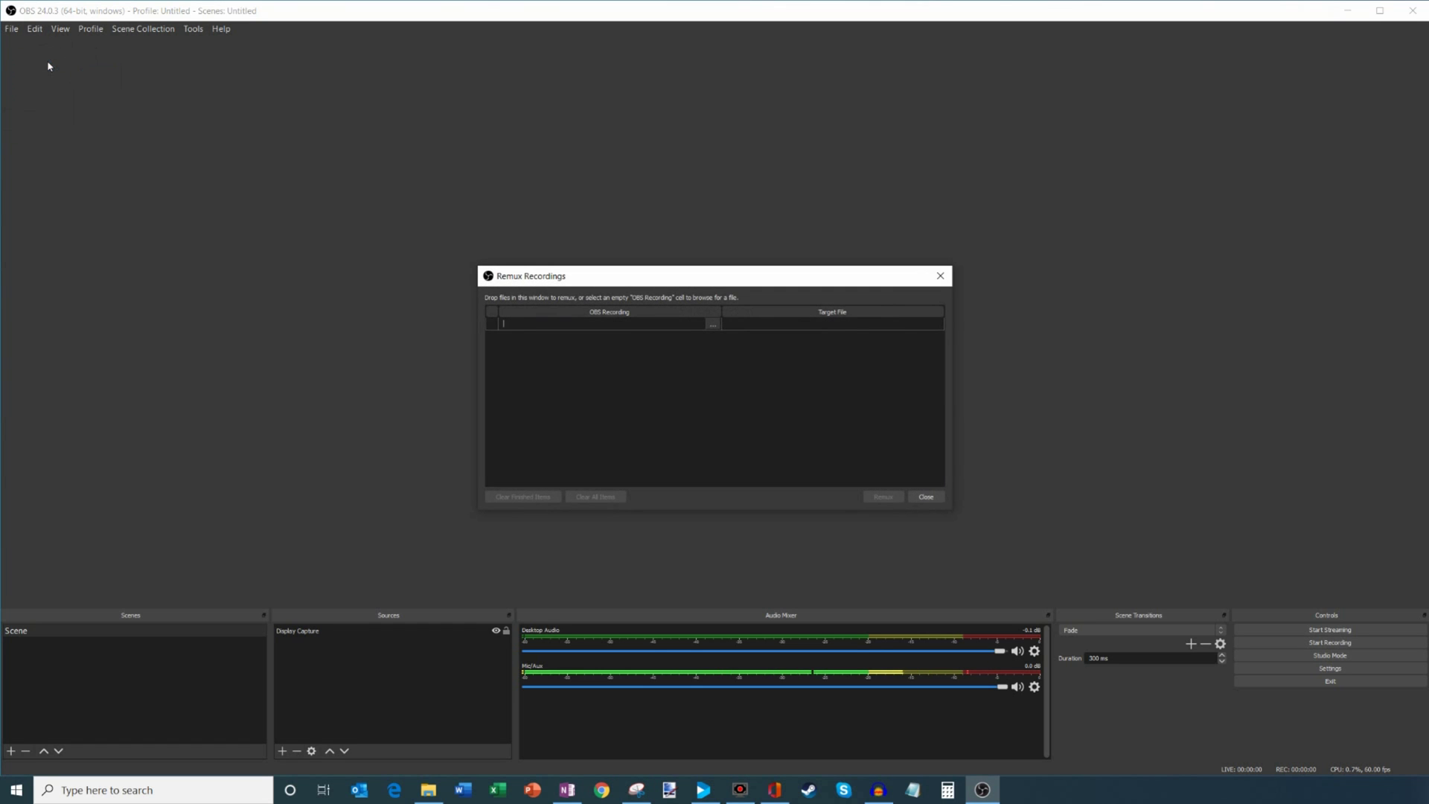
pyautogui.click(718, 324)
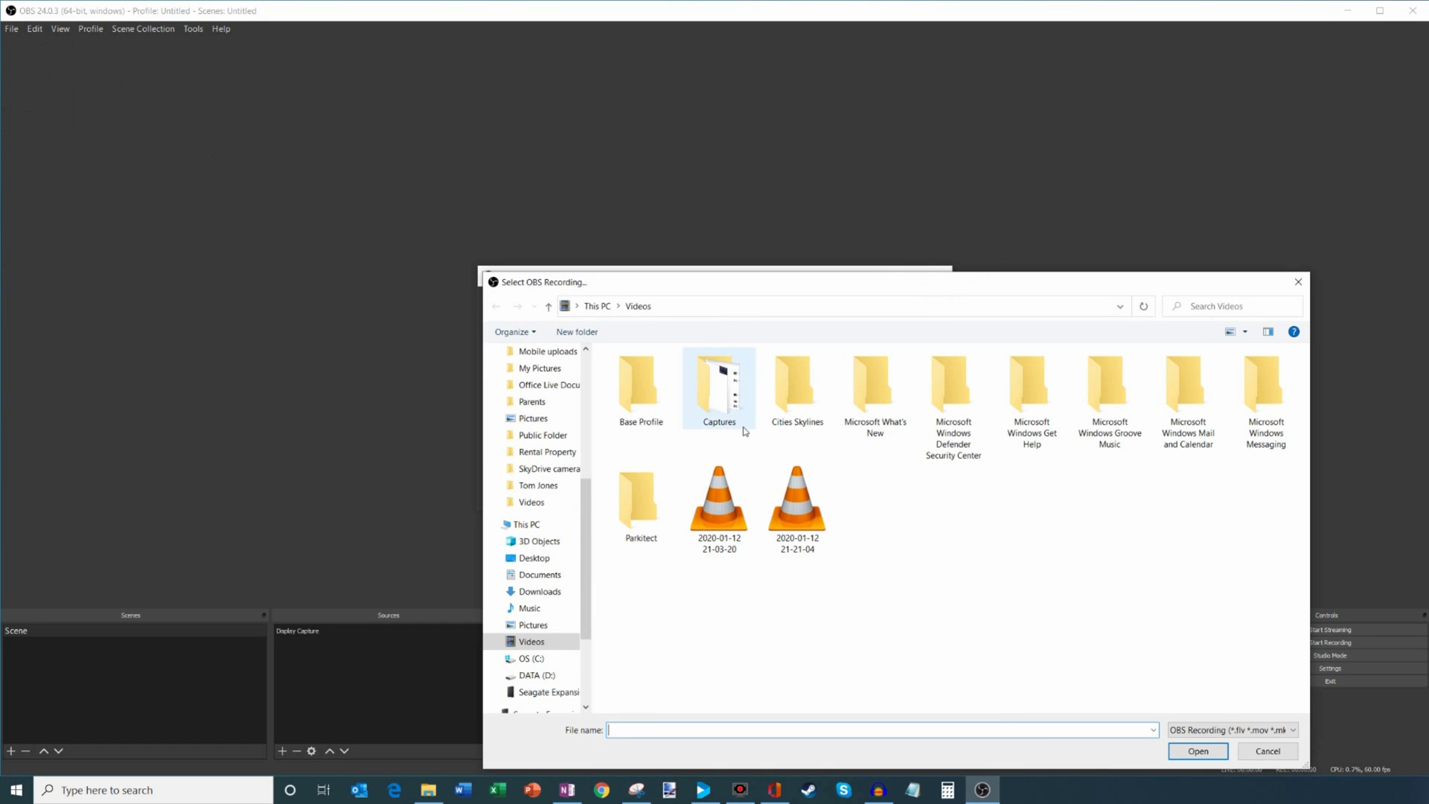
pyautogui.click(803, 512)
pyautogui.doubleClick(802, 512)
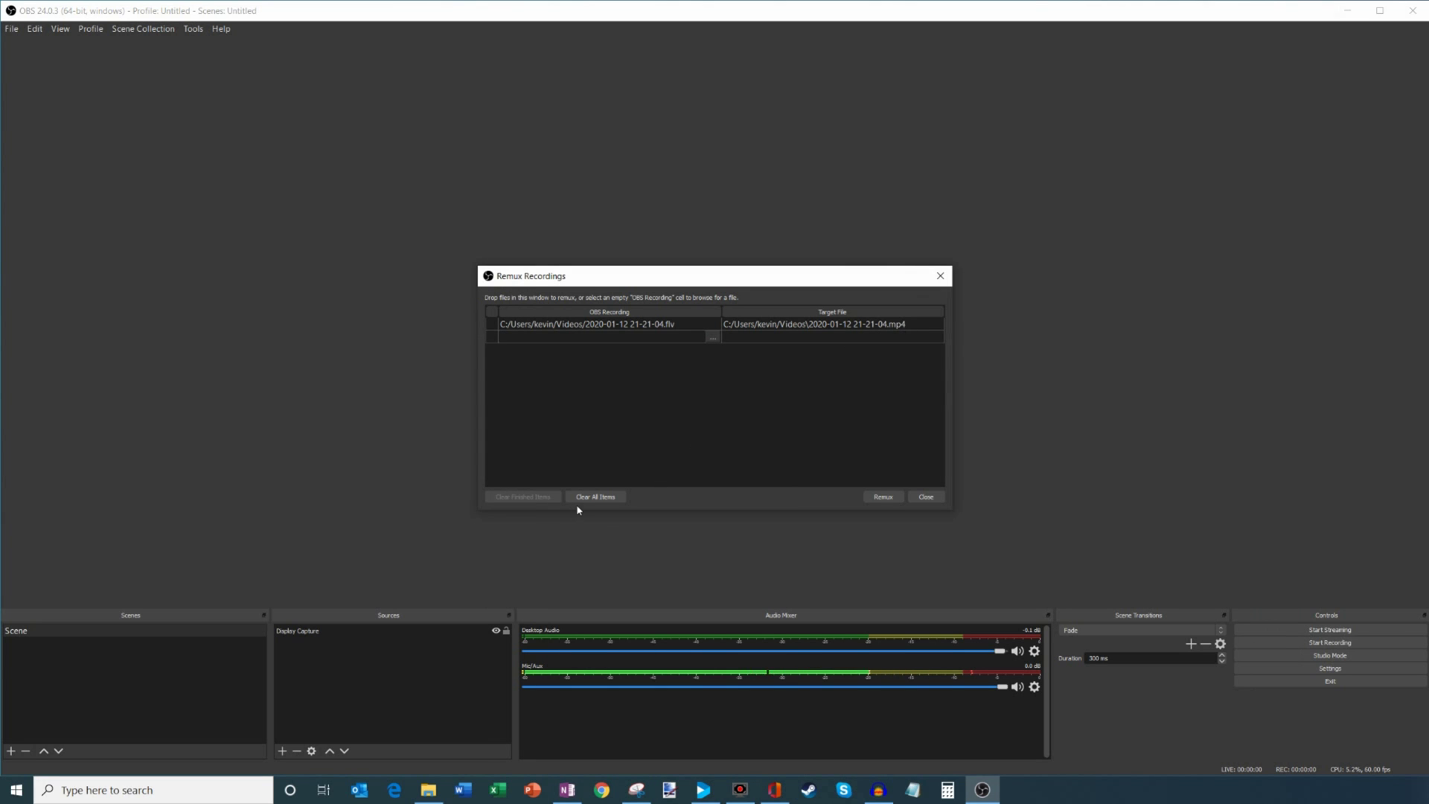
pyautogui.click(879, 496)
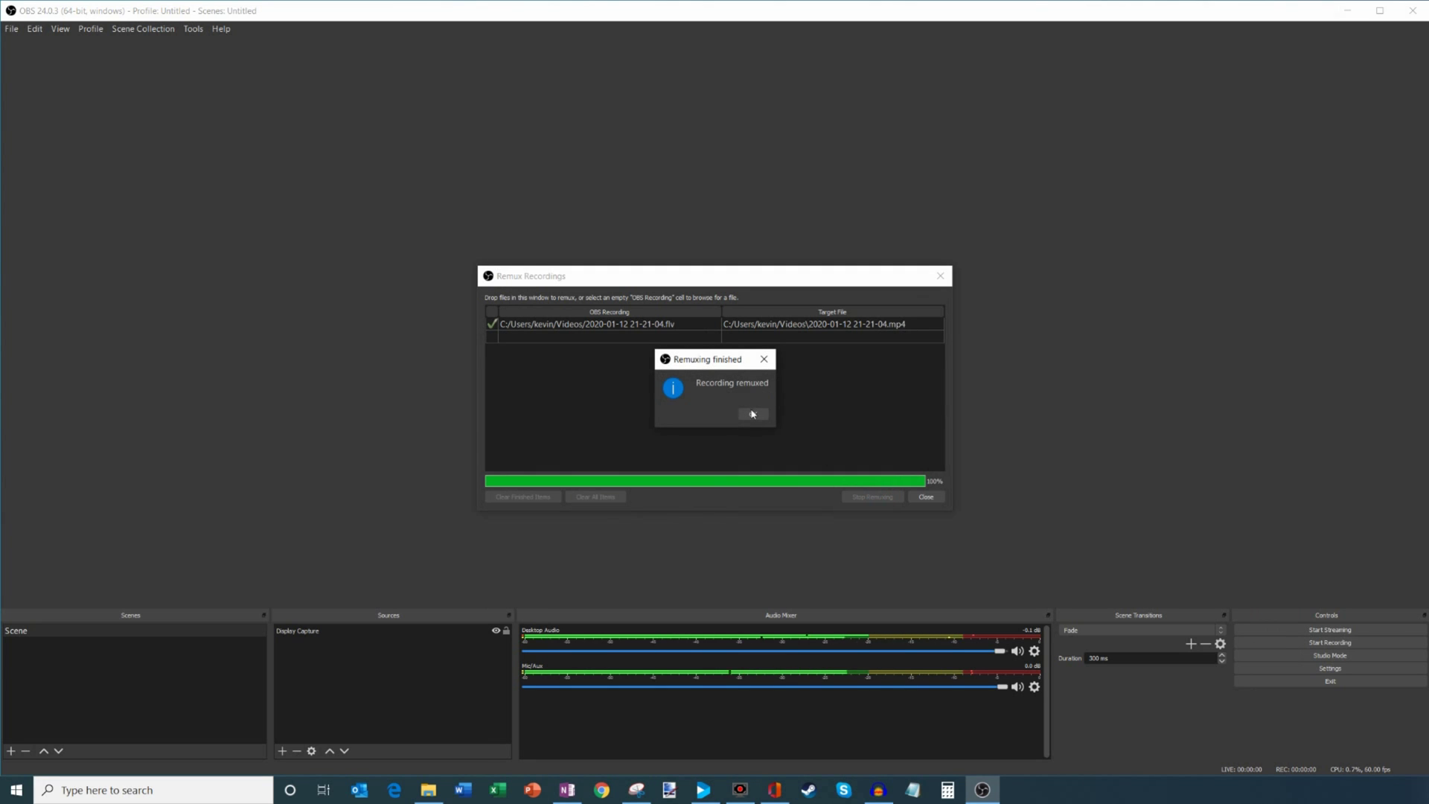
pyautogui.click(753, 414)
pyautogui.click(429, 790)
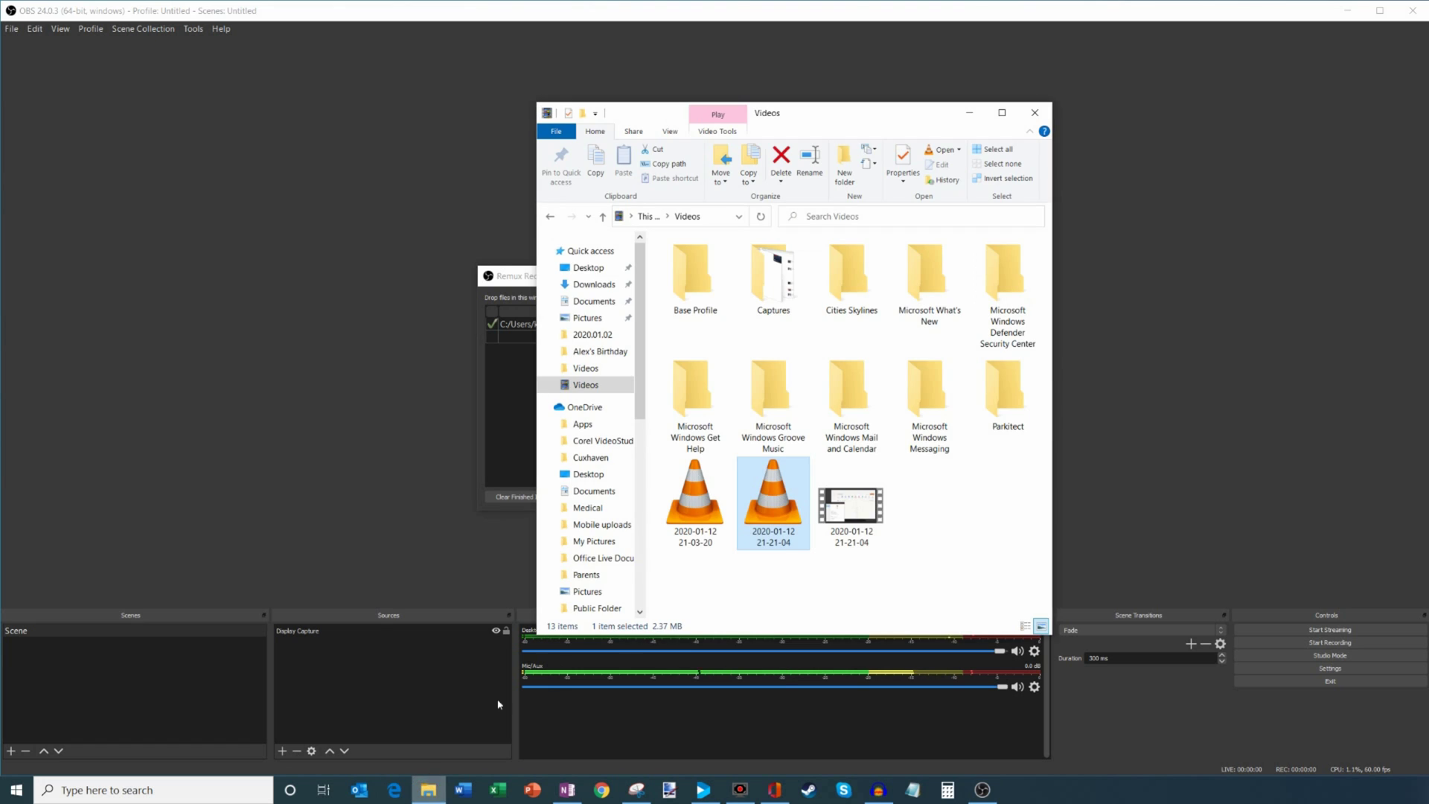
pyautogui.doubleClick(853, 514)
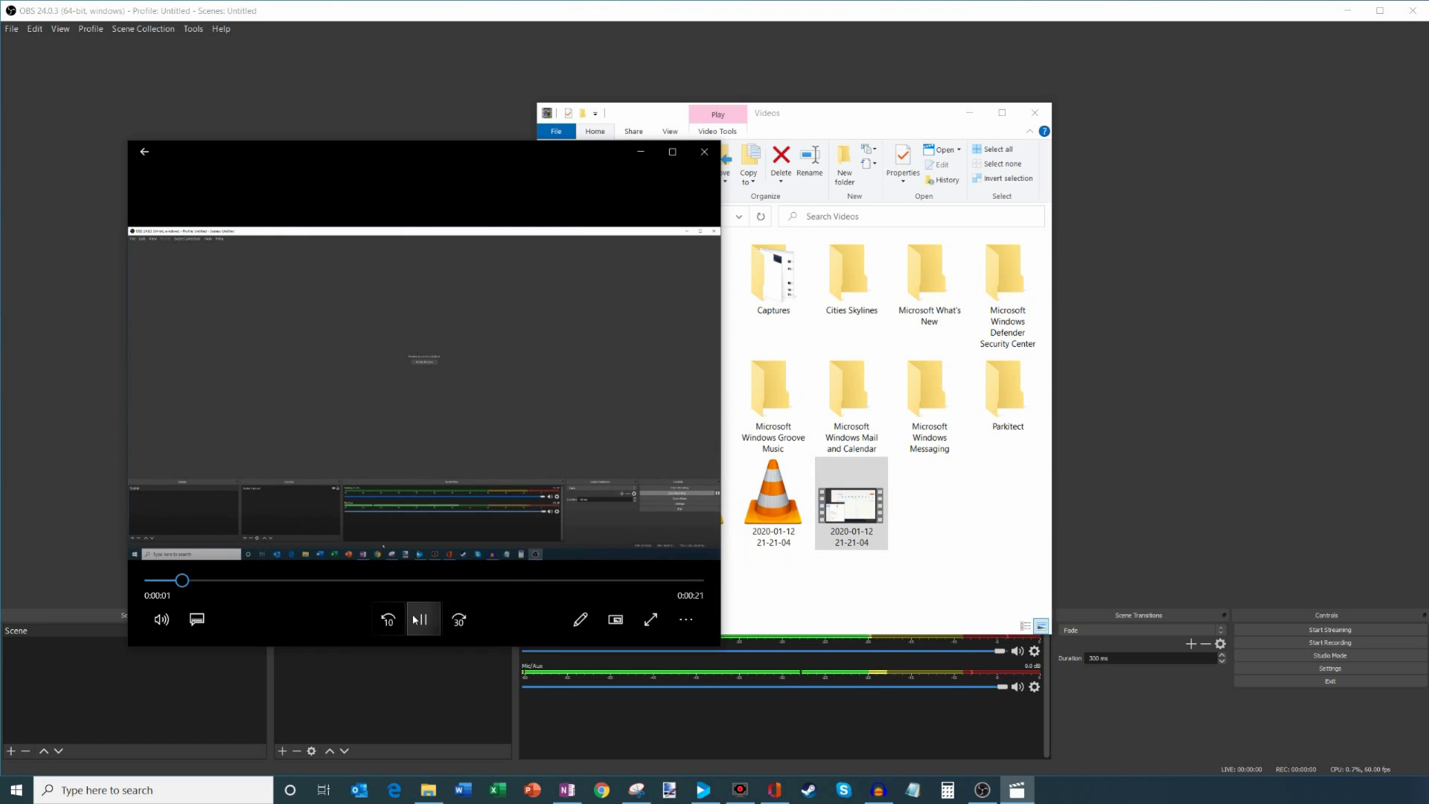
pyautogui.click(419, 619)
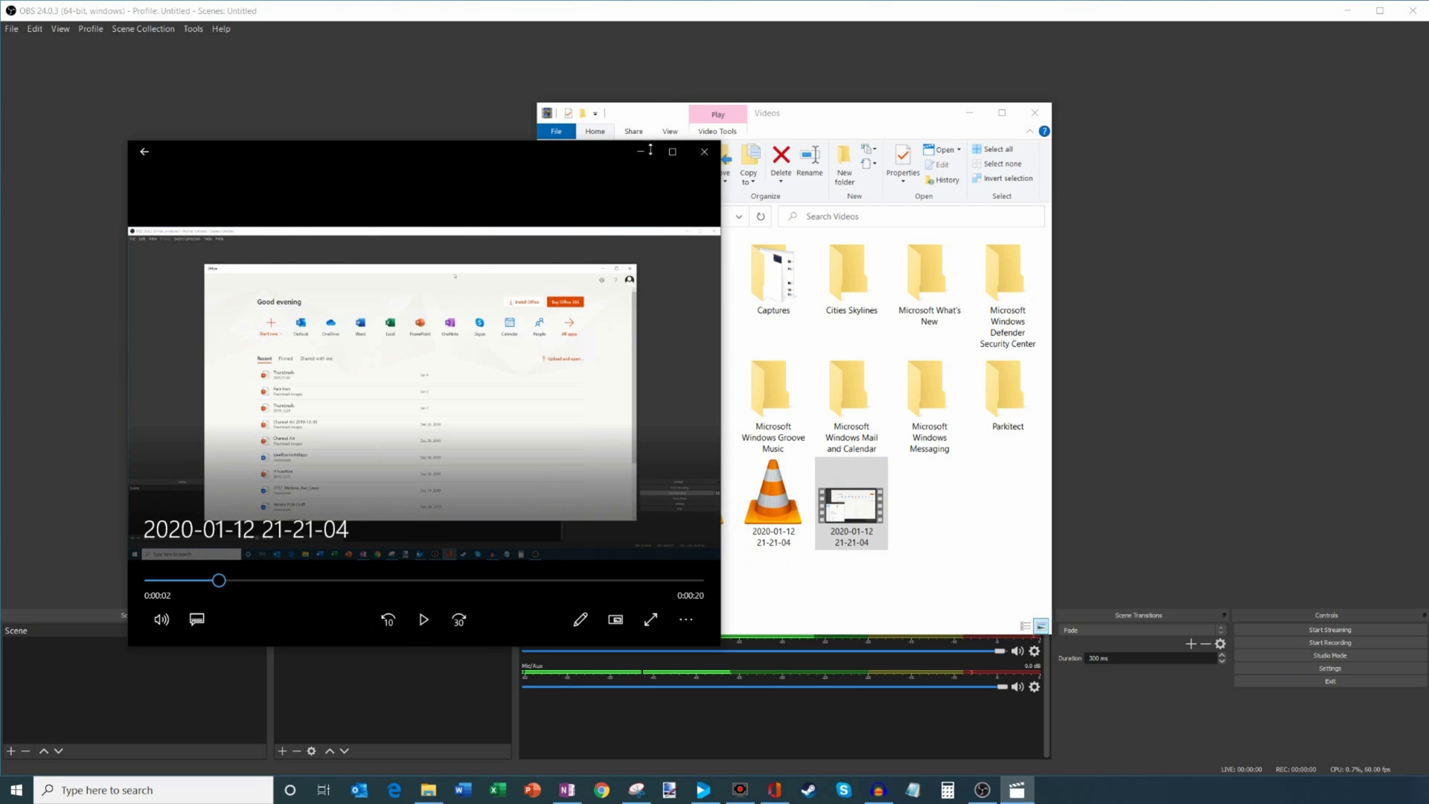
pyautogui.click(643, 151)
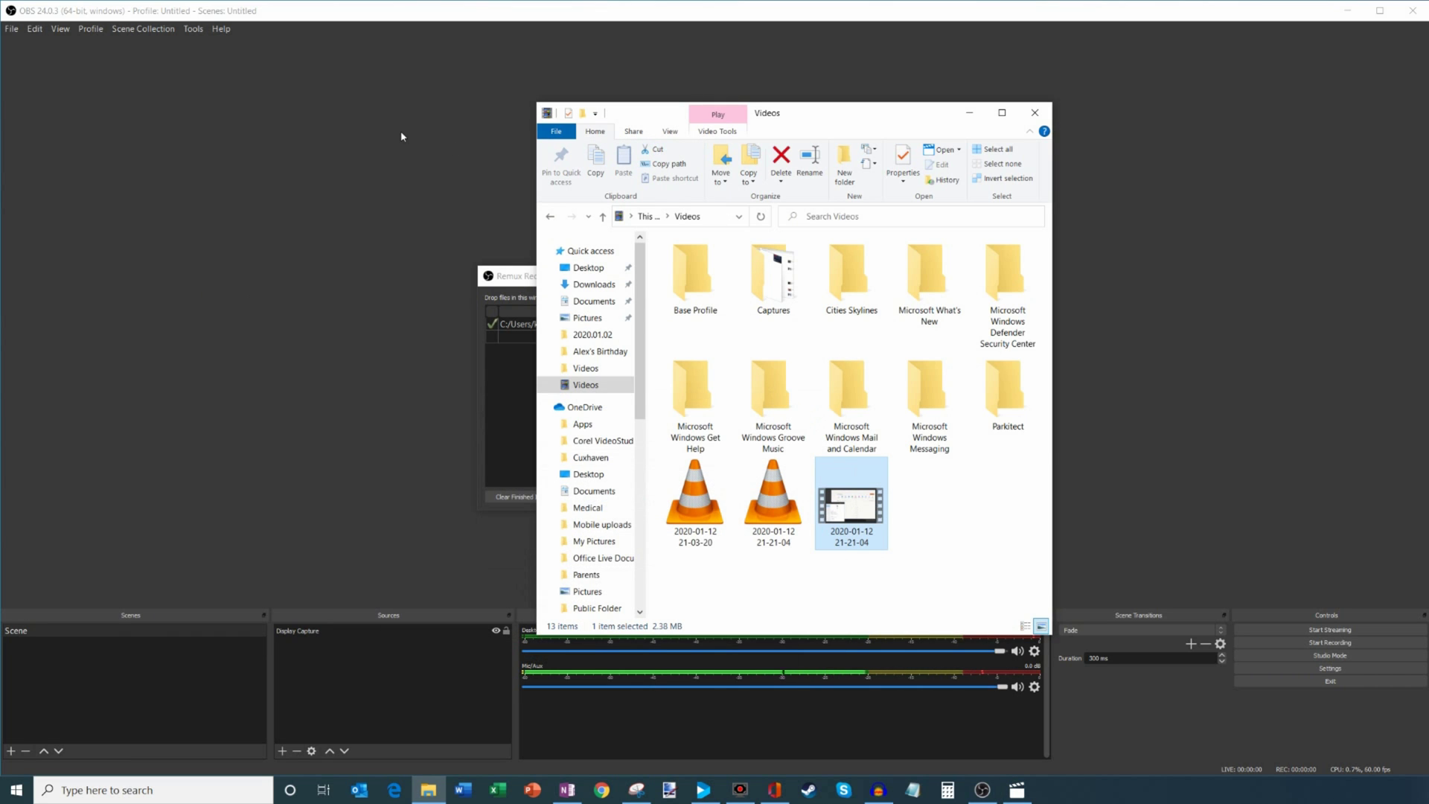
pyautogui.hotkey('alt', 'Tab')
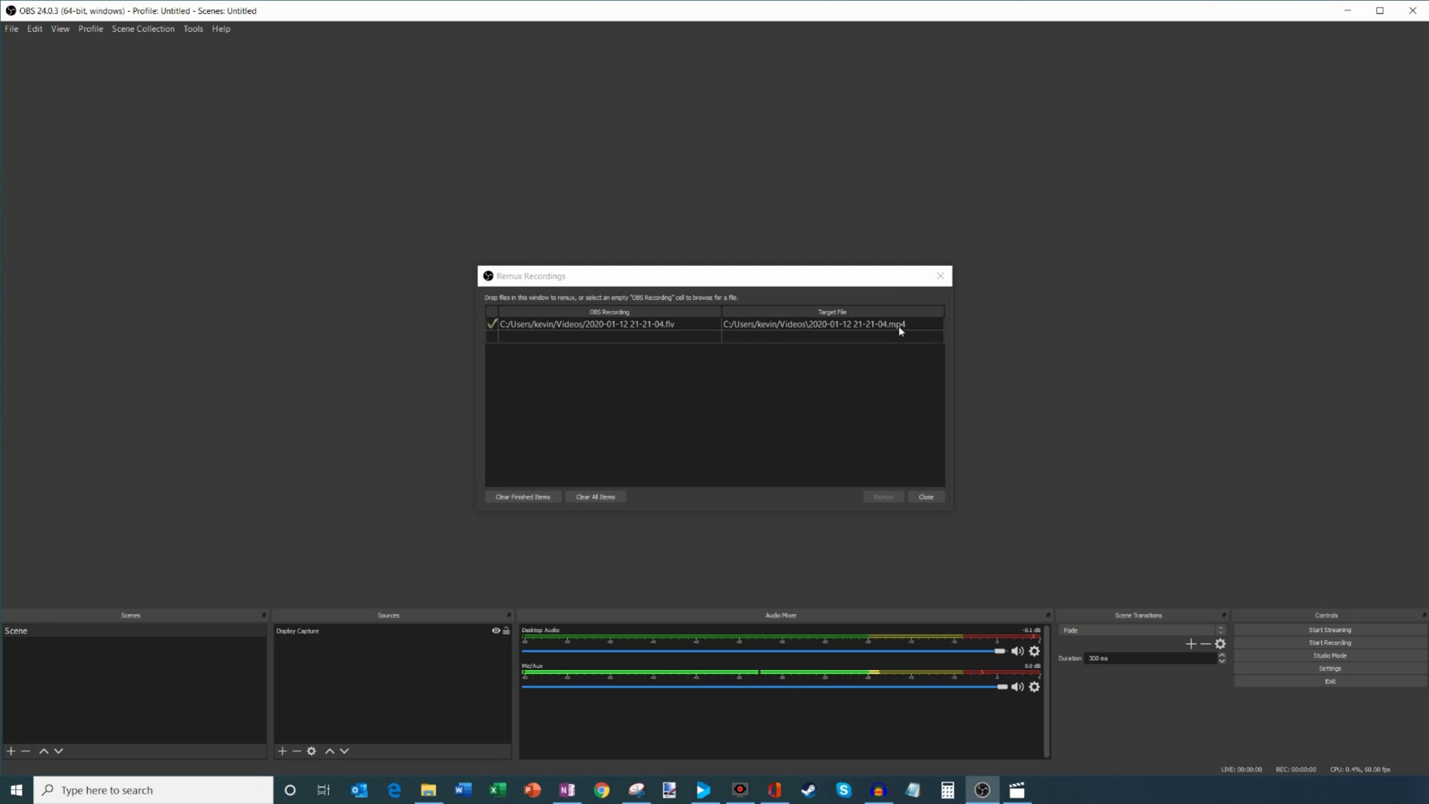
# Close the Remux Recordings window and open OBS Settings from the File menu.
pyautogui.click(941, 278)
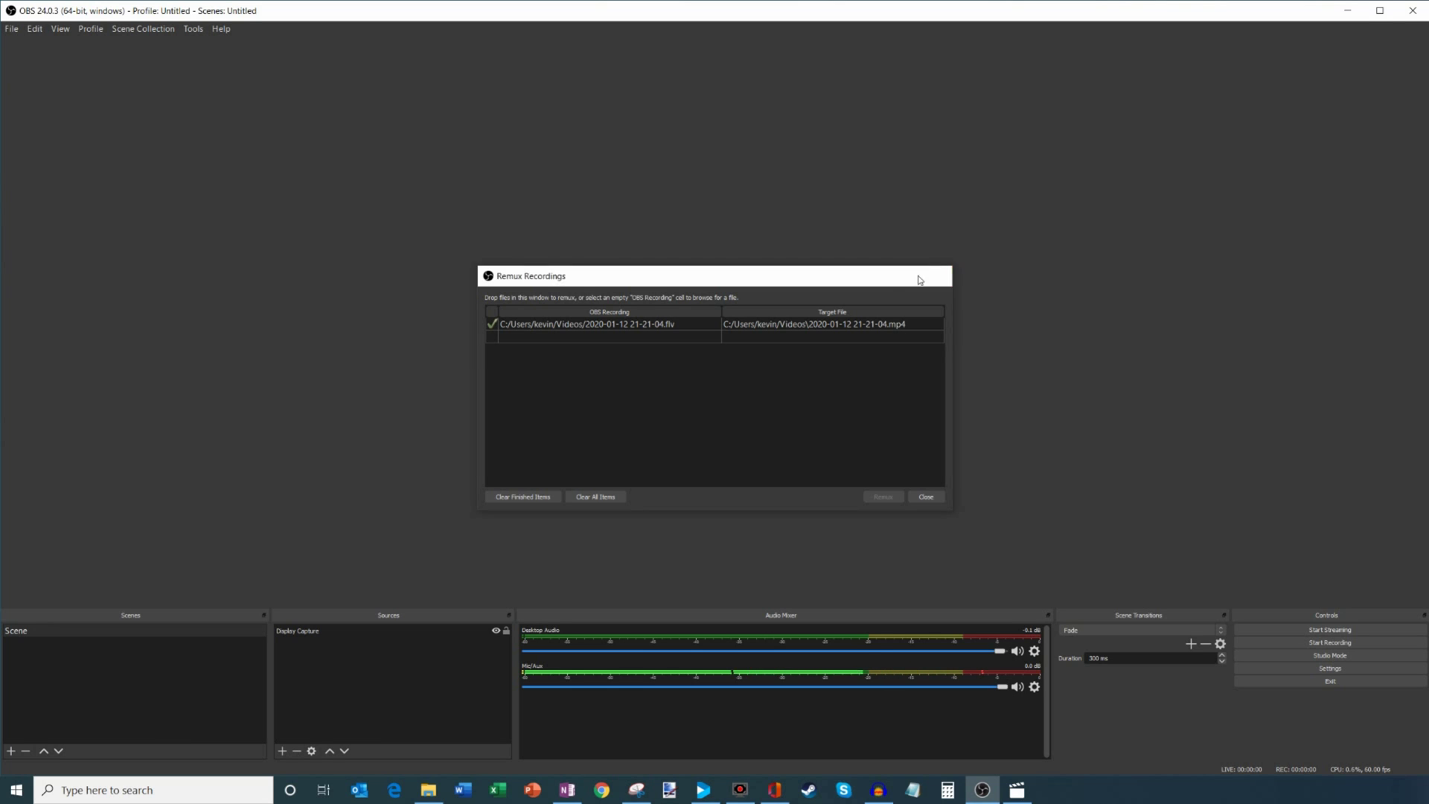
pyautogui.click(11, 28)
pyautogui.click(33, 74)
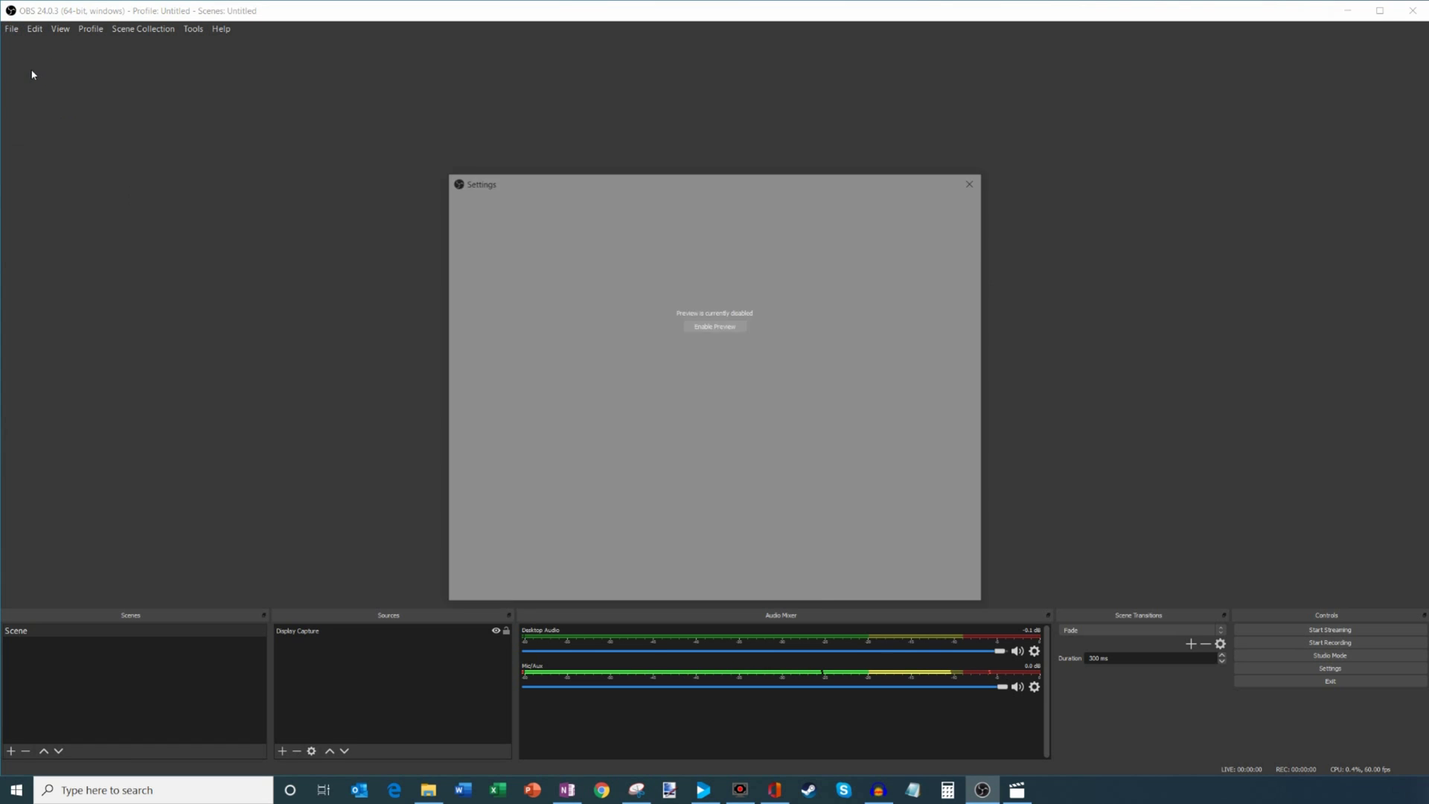
# Go to the Output settings page and expand the Recording Encoder choices.
pyautogui.click(494, 272)
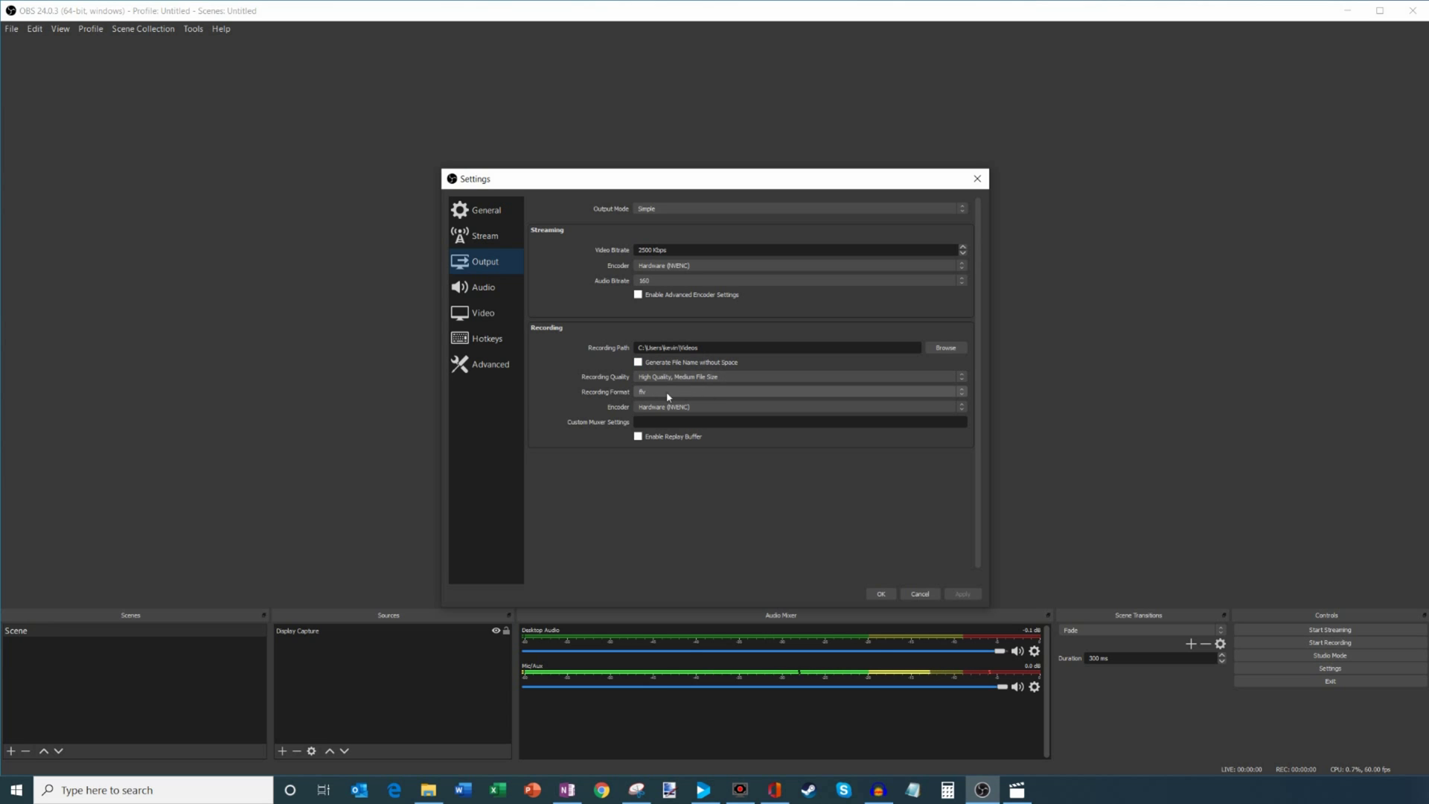
pyautogui.click(703, 408)
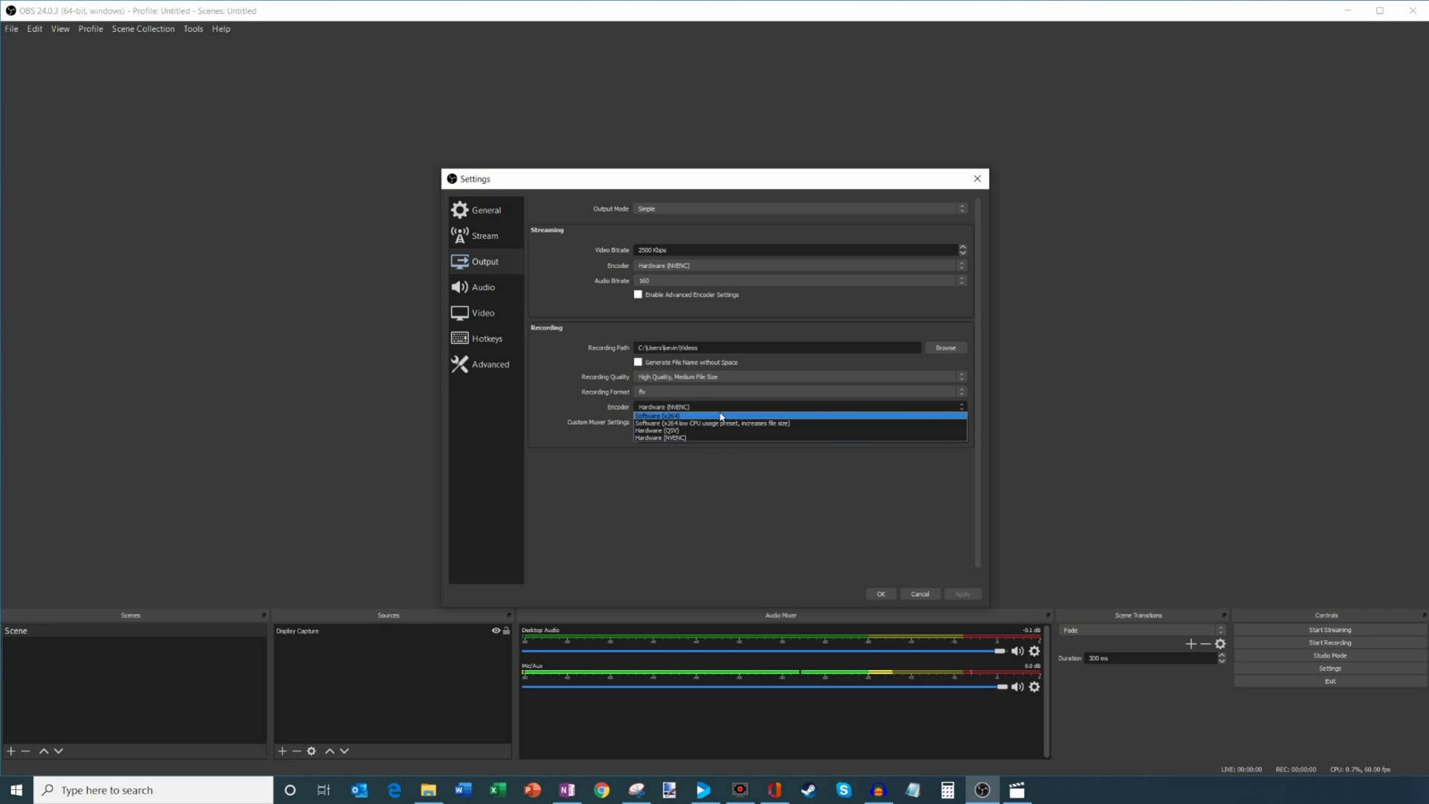
# Leave the recording encoder on Hardware (NVENC) and close the encoder list.
pyautogui.click(769, 493)
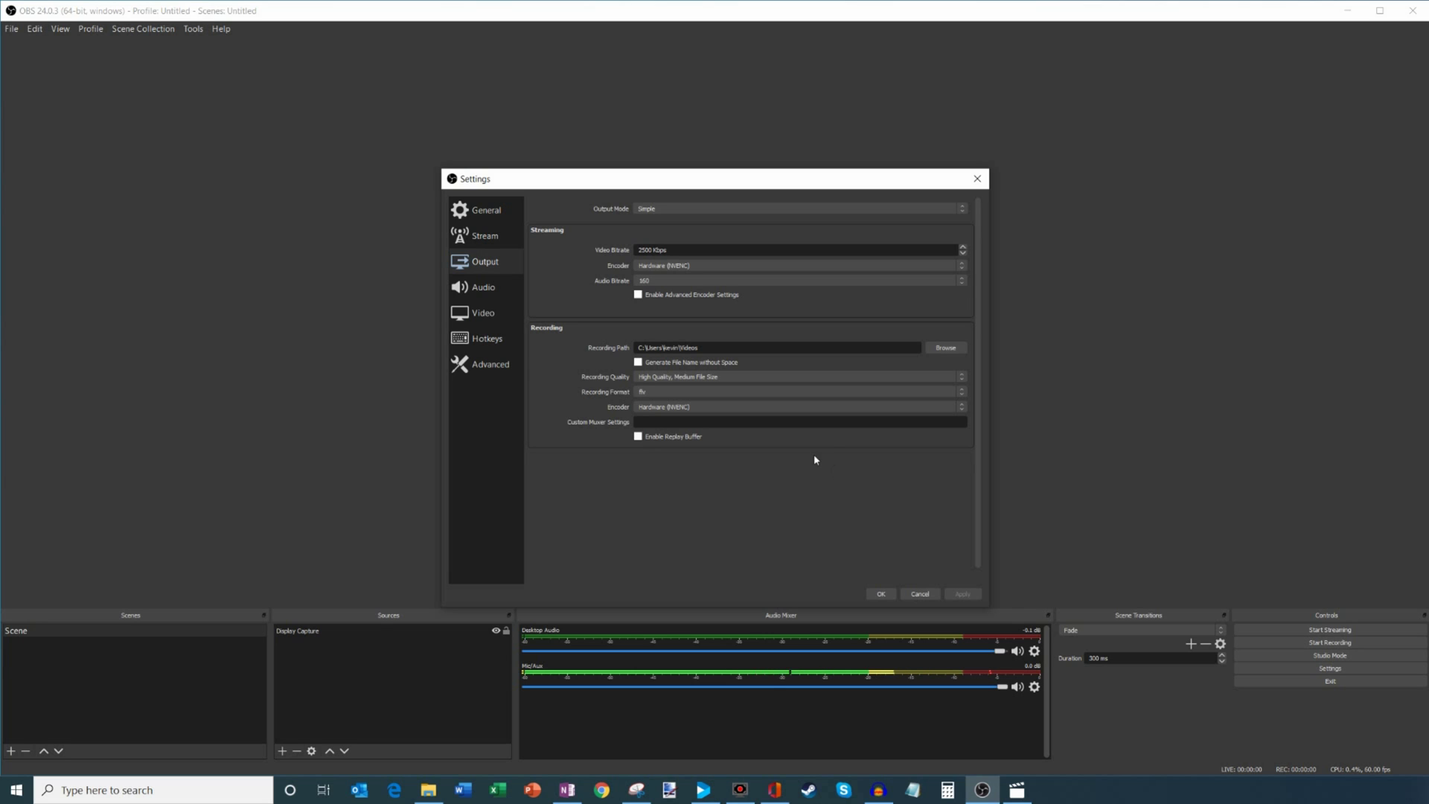
# Set Output Mode to Advanced and choose flv as the Recording Format on the Recording tab.
pyautogui.click(674, 211)
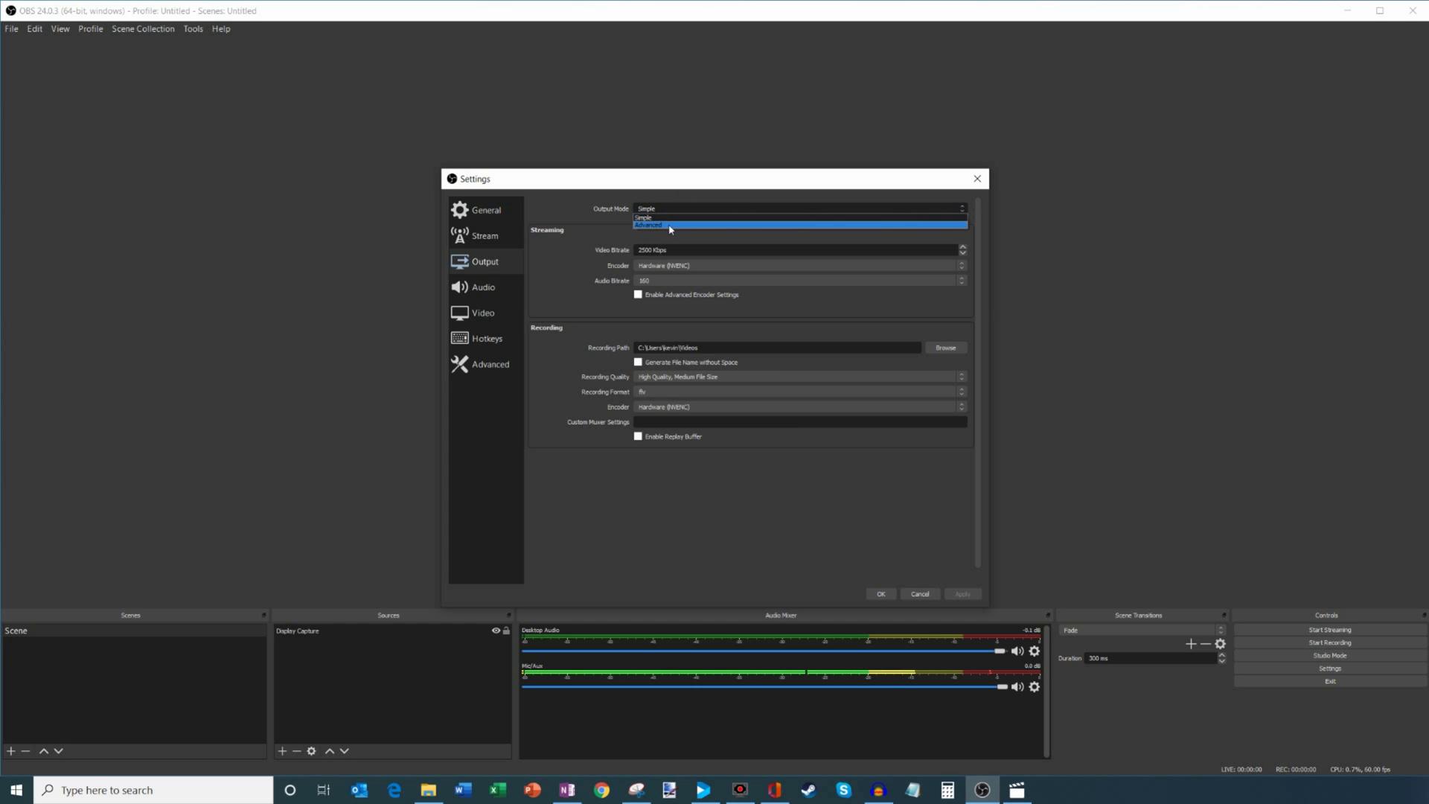
pyautogui.click(671, 226)
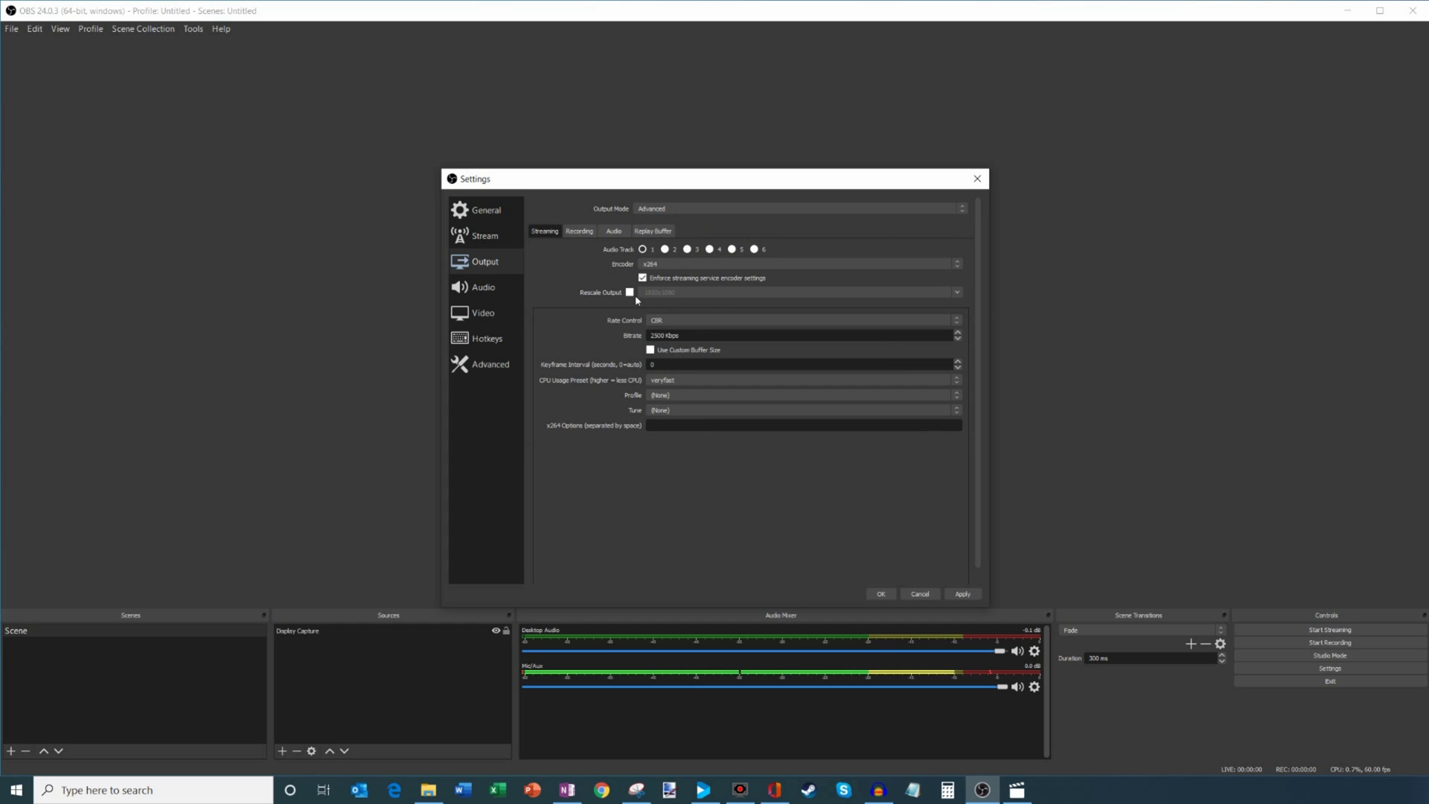
pyautogui.click(580, 233)
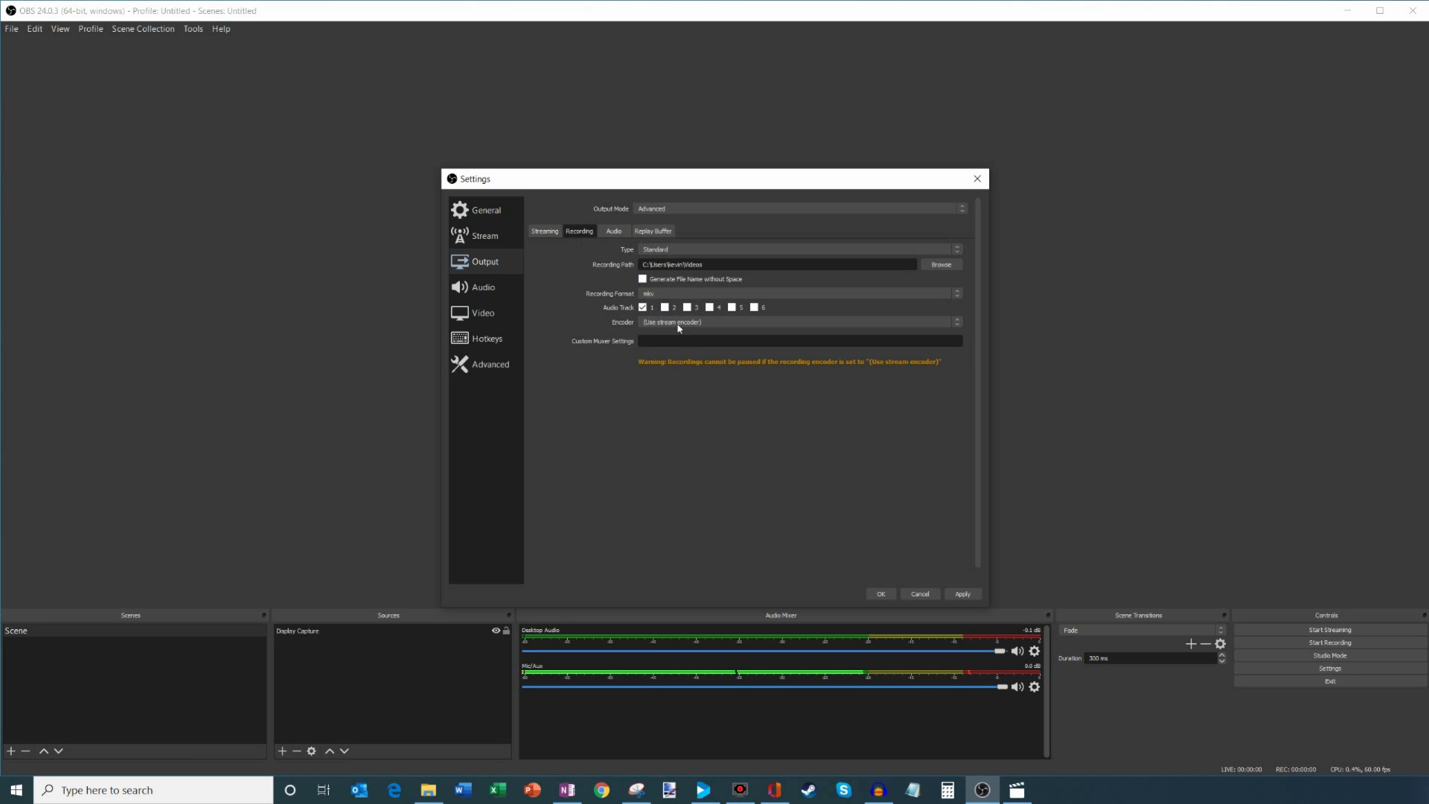
pyautogui.click(644, 296)
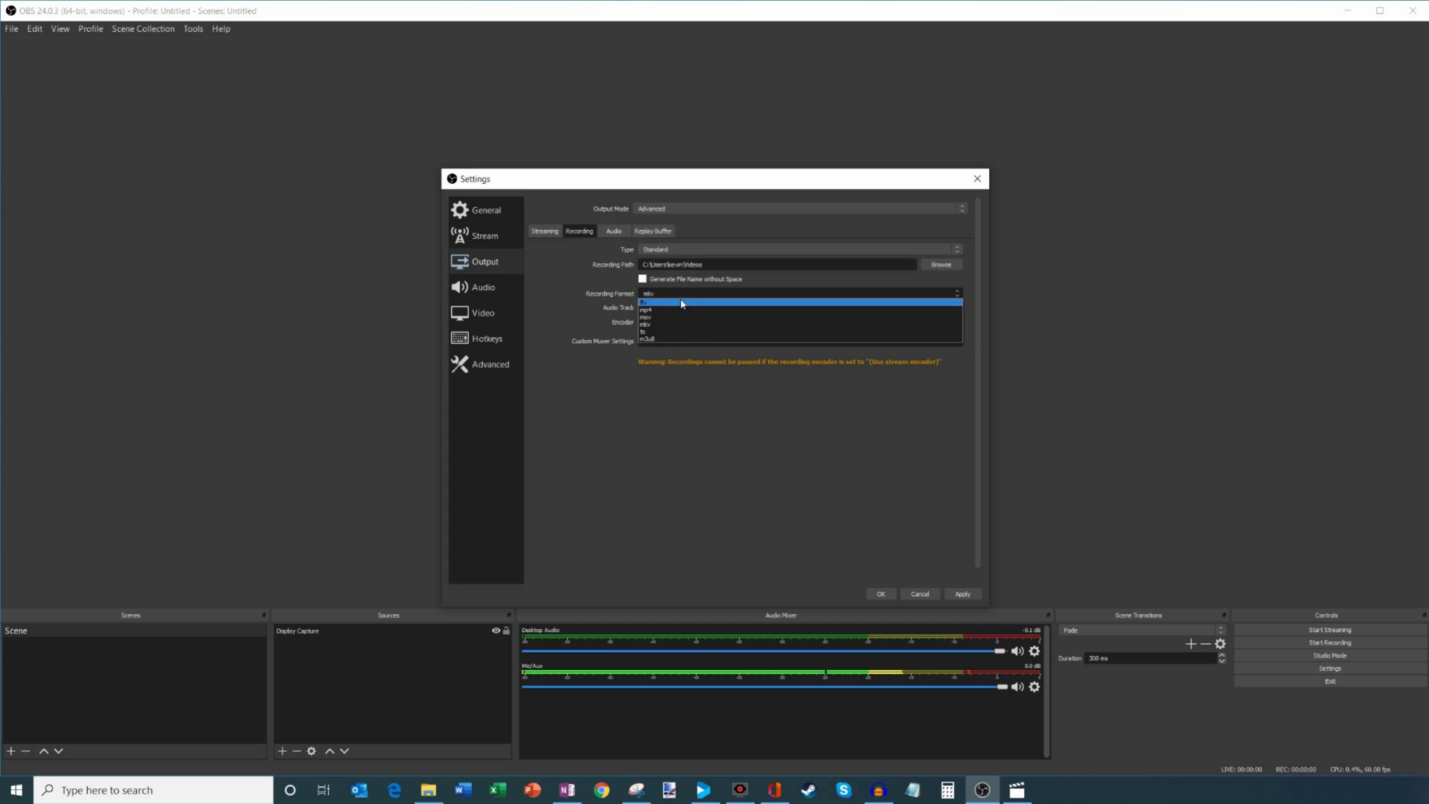
pyautogui.click(681, 303)
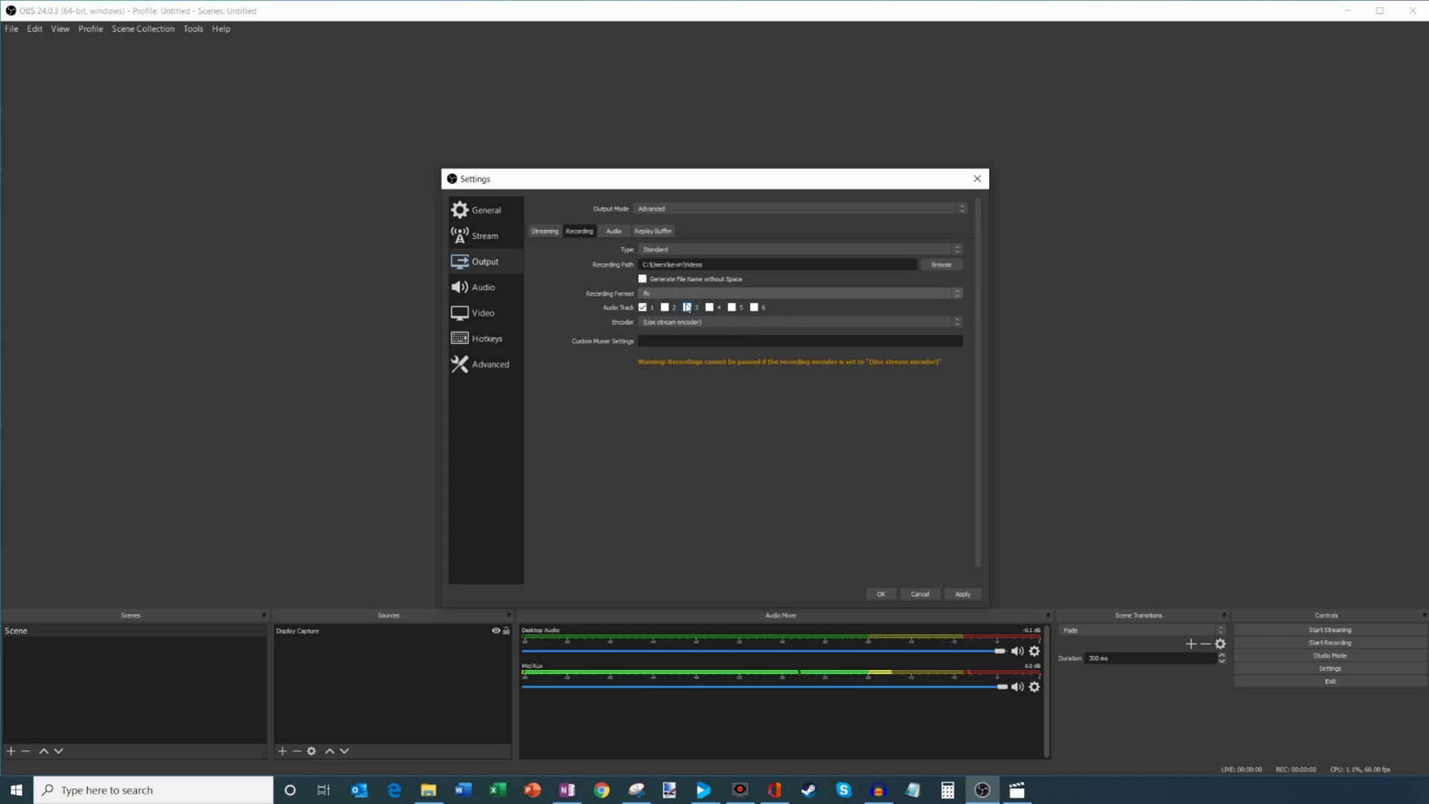
pyautogui.click(750, 322)
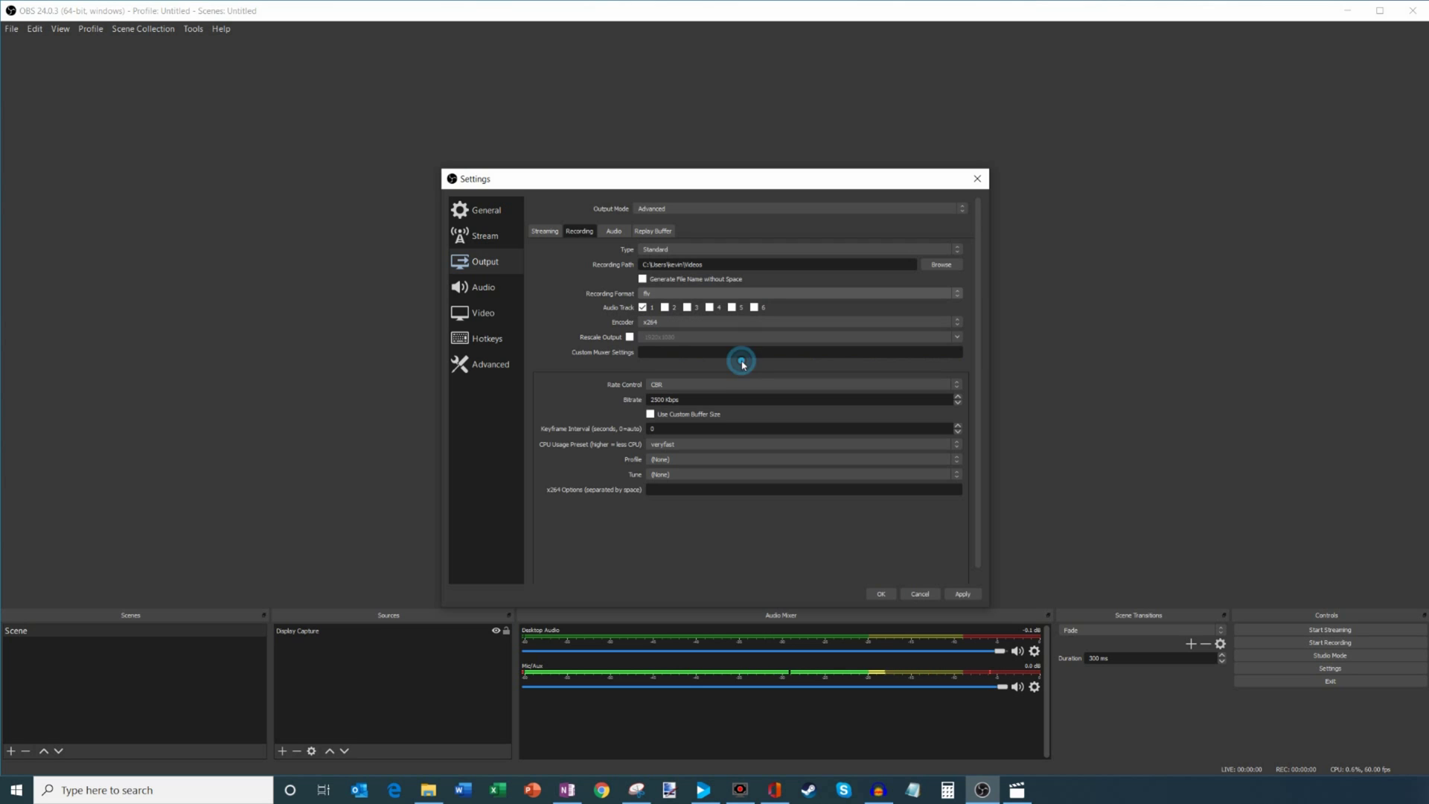
# Record with the x264 encoder using CRF rate control at CRF 23.
pyautogui.click(742, 361)
pyautogui.click(694, 385)
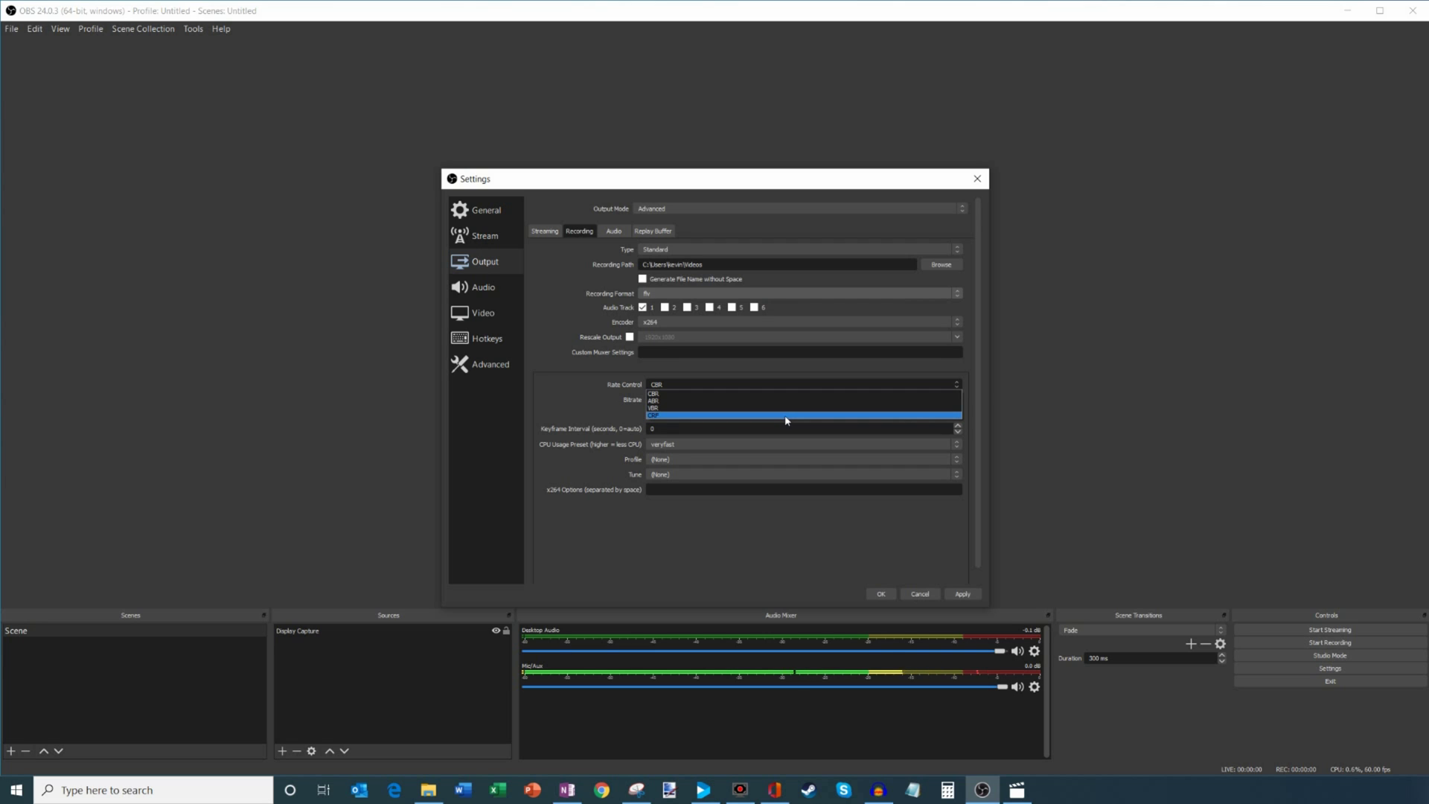
pyautogui.click(786, 420)
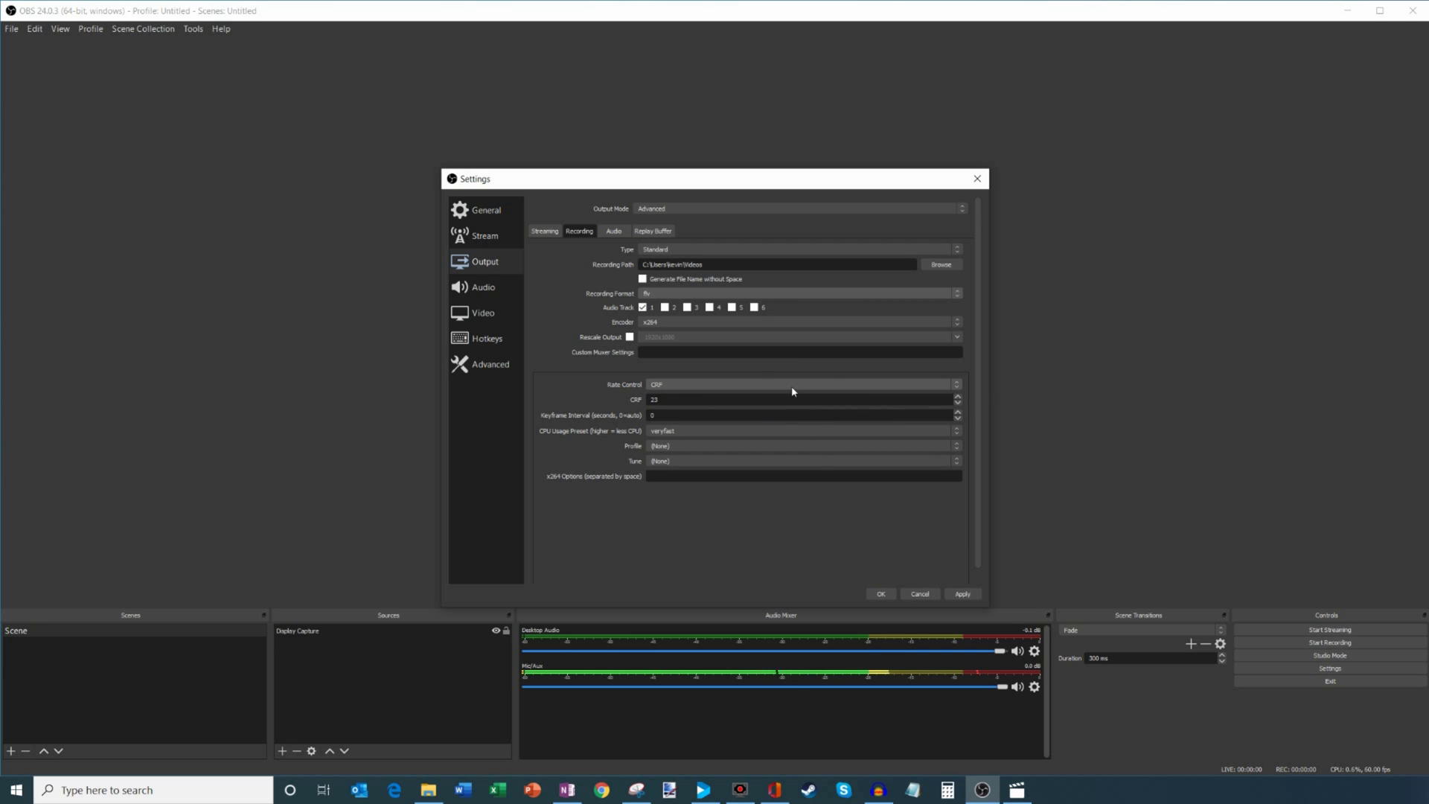
pyautogui.click(795, 385)
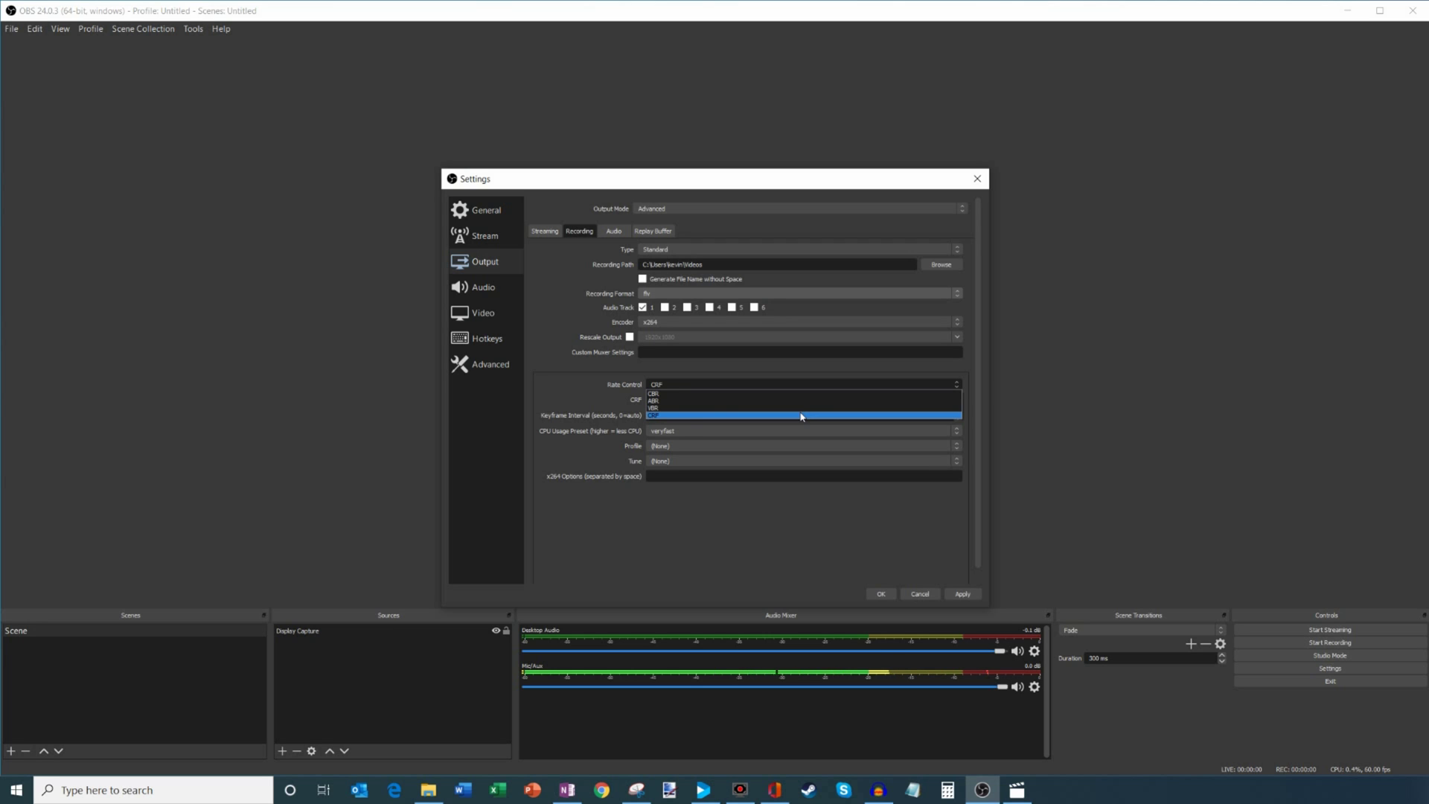
pyautogui.click(801, 415)
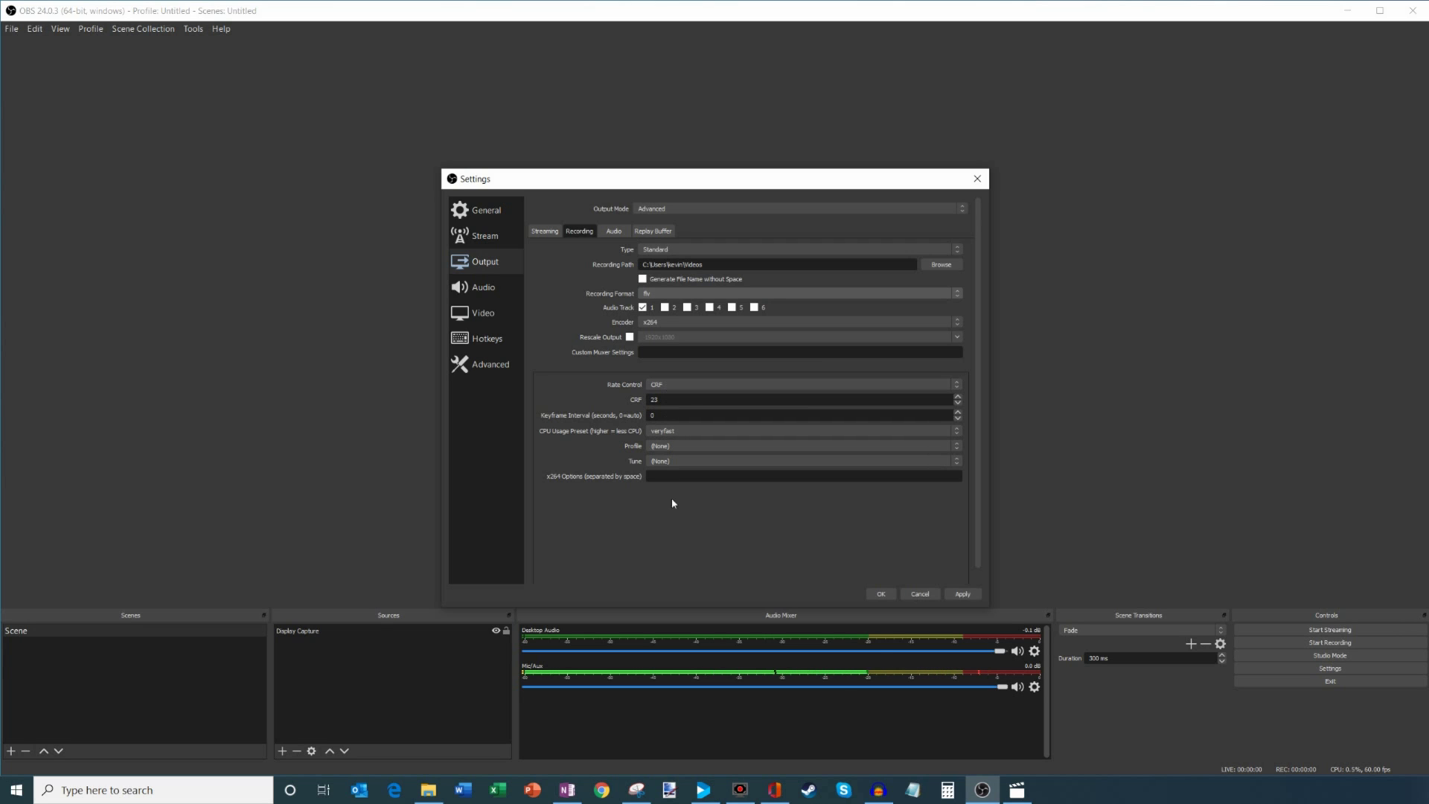
pyautogui.click(665, 321)
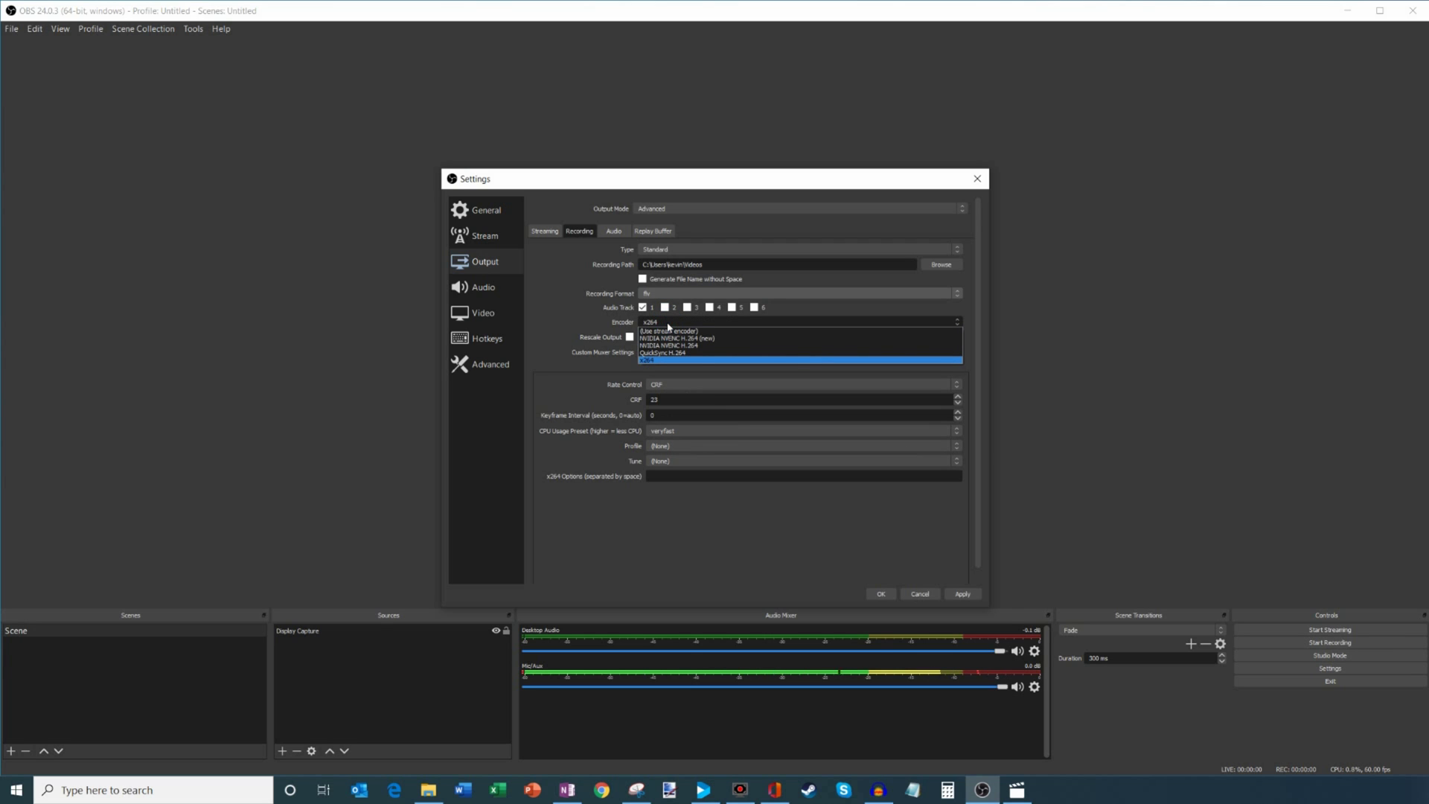
# Use NVIDIA NVENC H.264 (new) with CQP rate control, CQ Level 20 and the Quality preset.
pyautogui.click(713, 339)
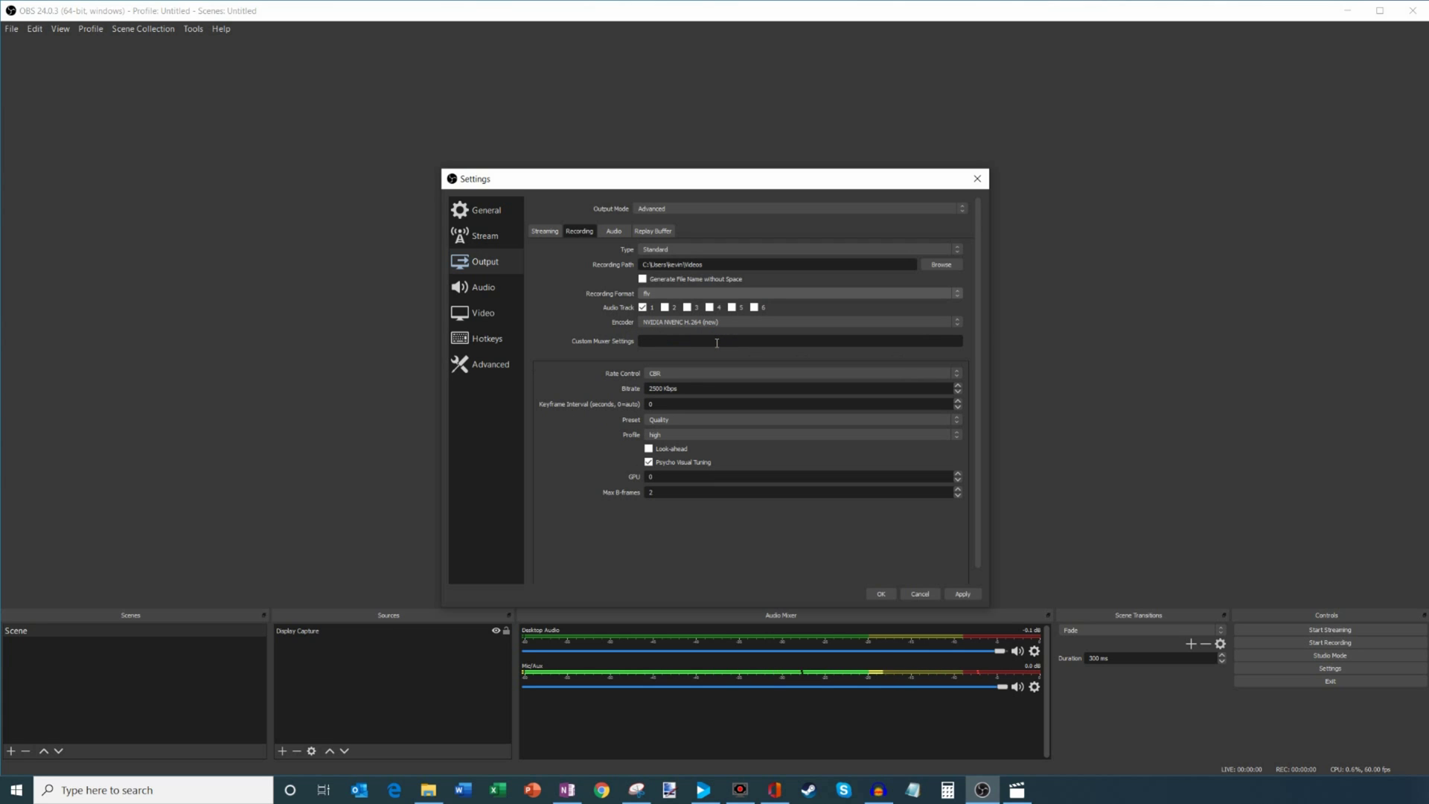
pyautogui.click(695, 374)
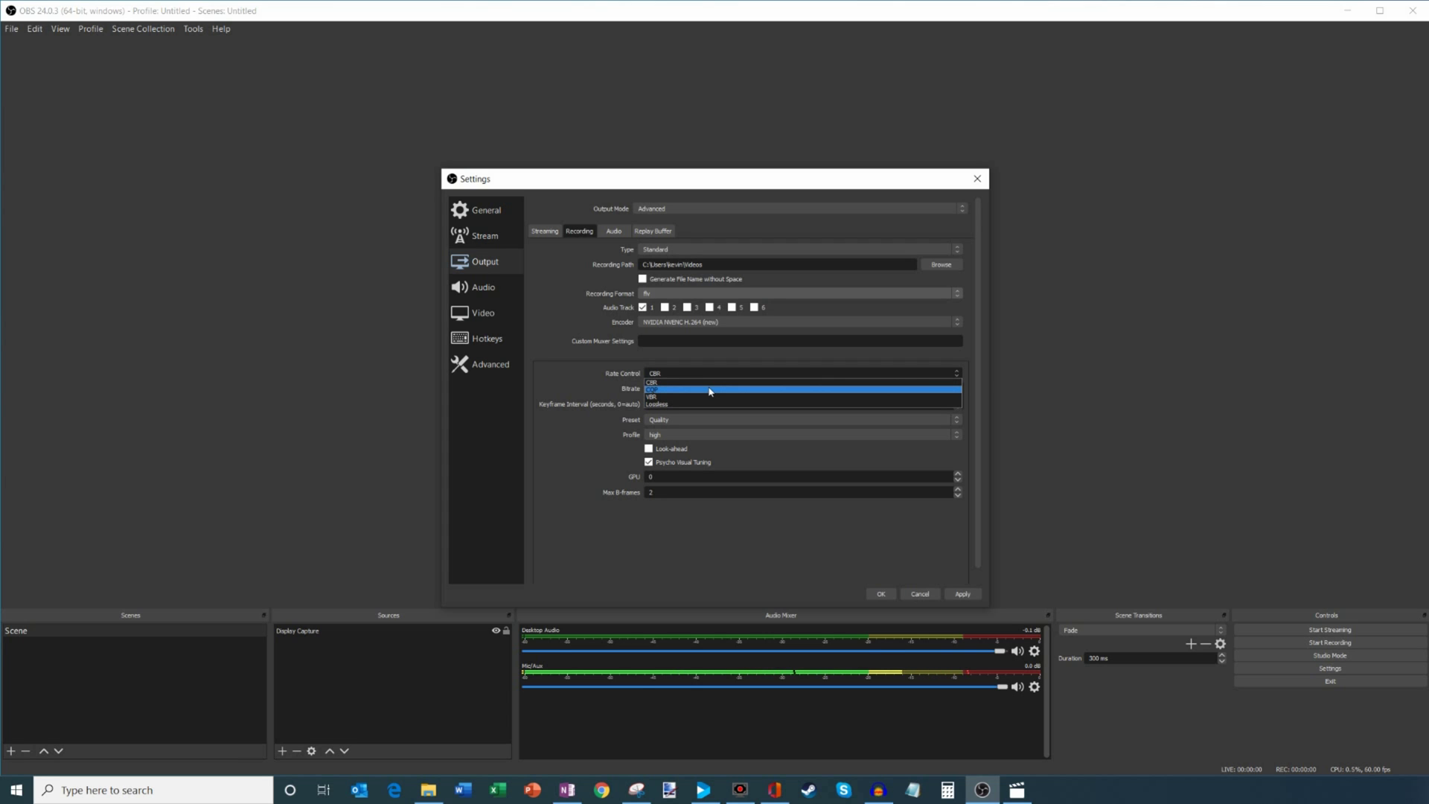
pyautogui.click(709, 390)
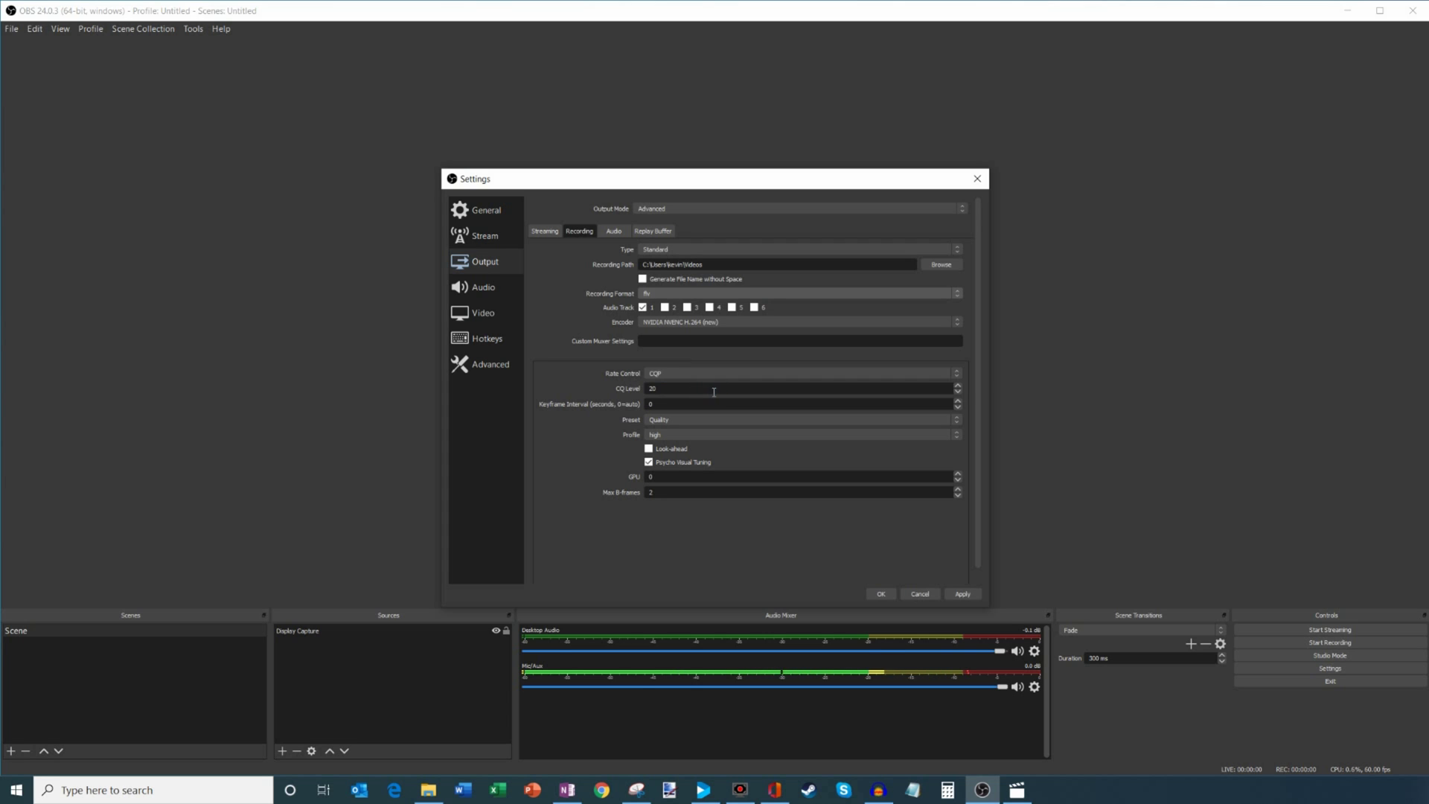
pyautogui.moveTo(714, 390); pyautogui.dragTo(561, 395)
pyautogui.click(654, 390)
pyautogui.click(679, 419)
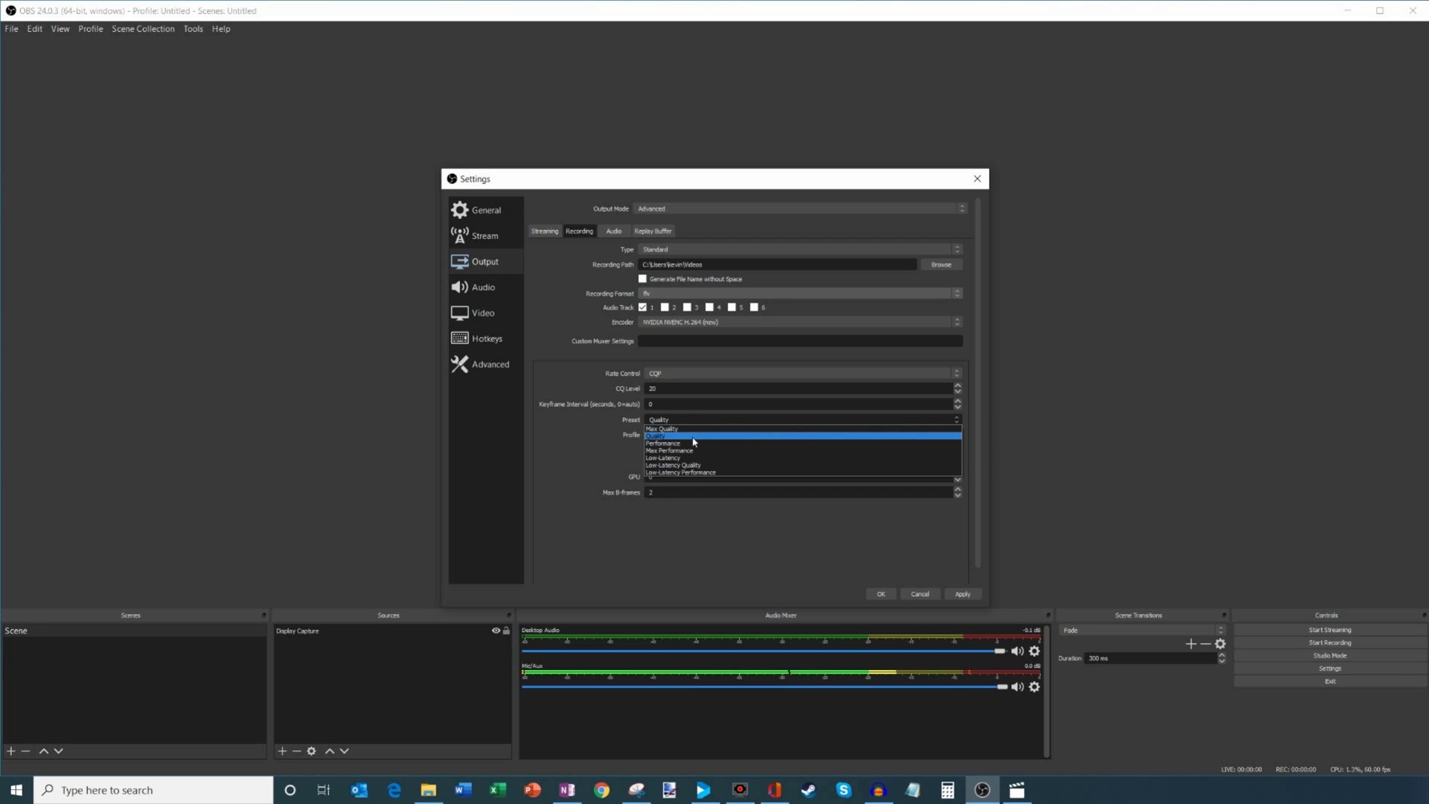
pyautogui.click(587, 439)
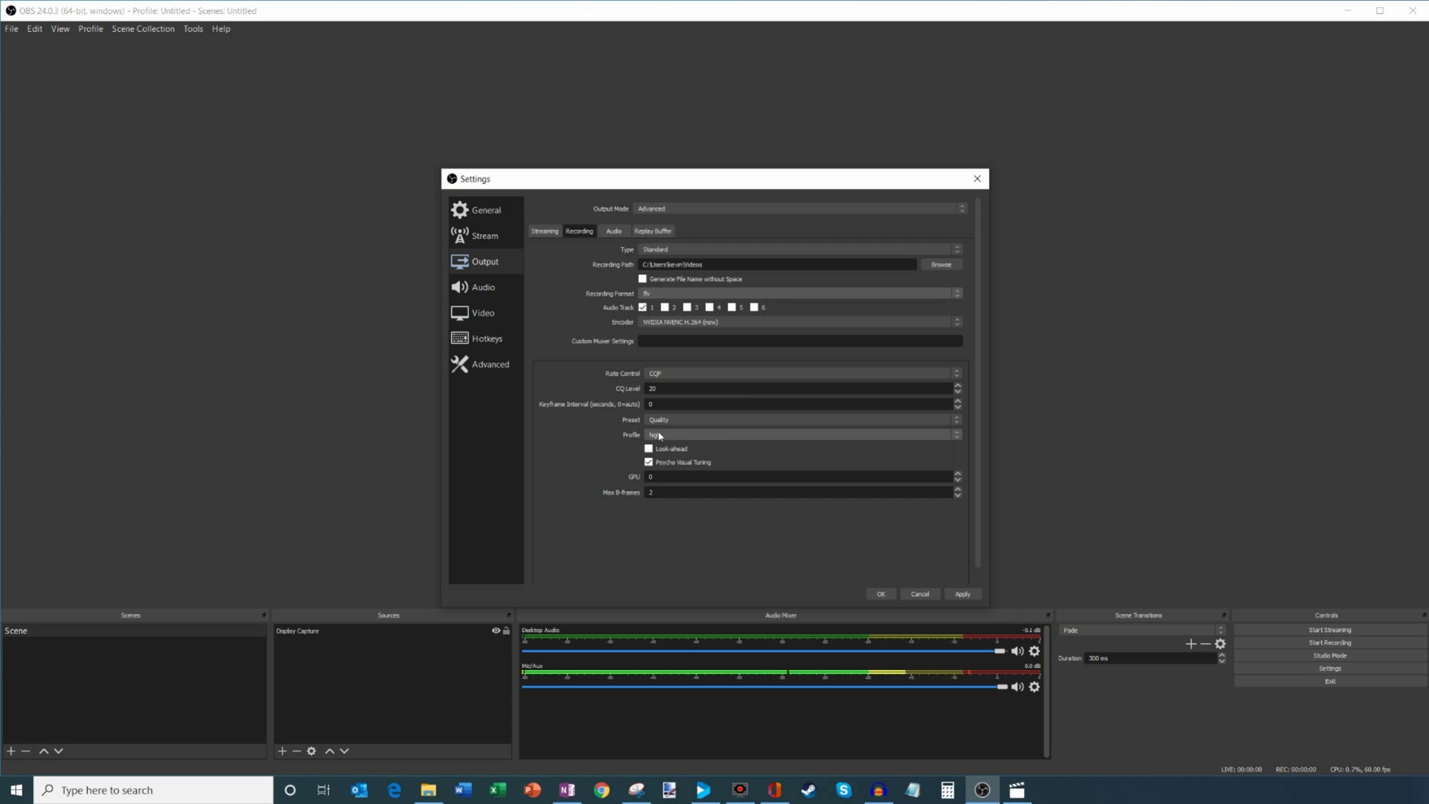
pyautogui.click(716, 324)
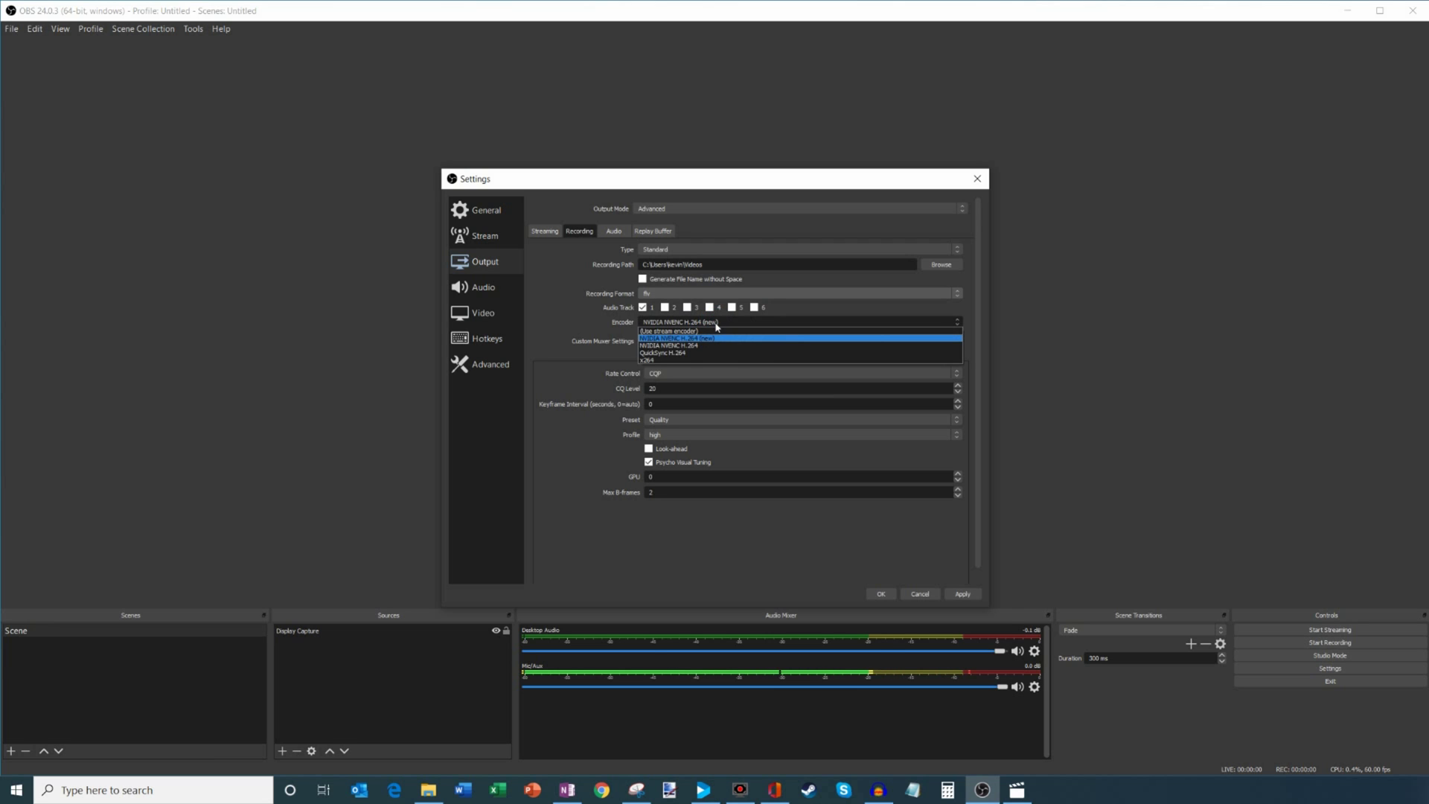
# Use the QuickSync H.264 encoder with Target Usage quality and the high profile.
pyautogui.click(708, 353)
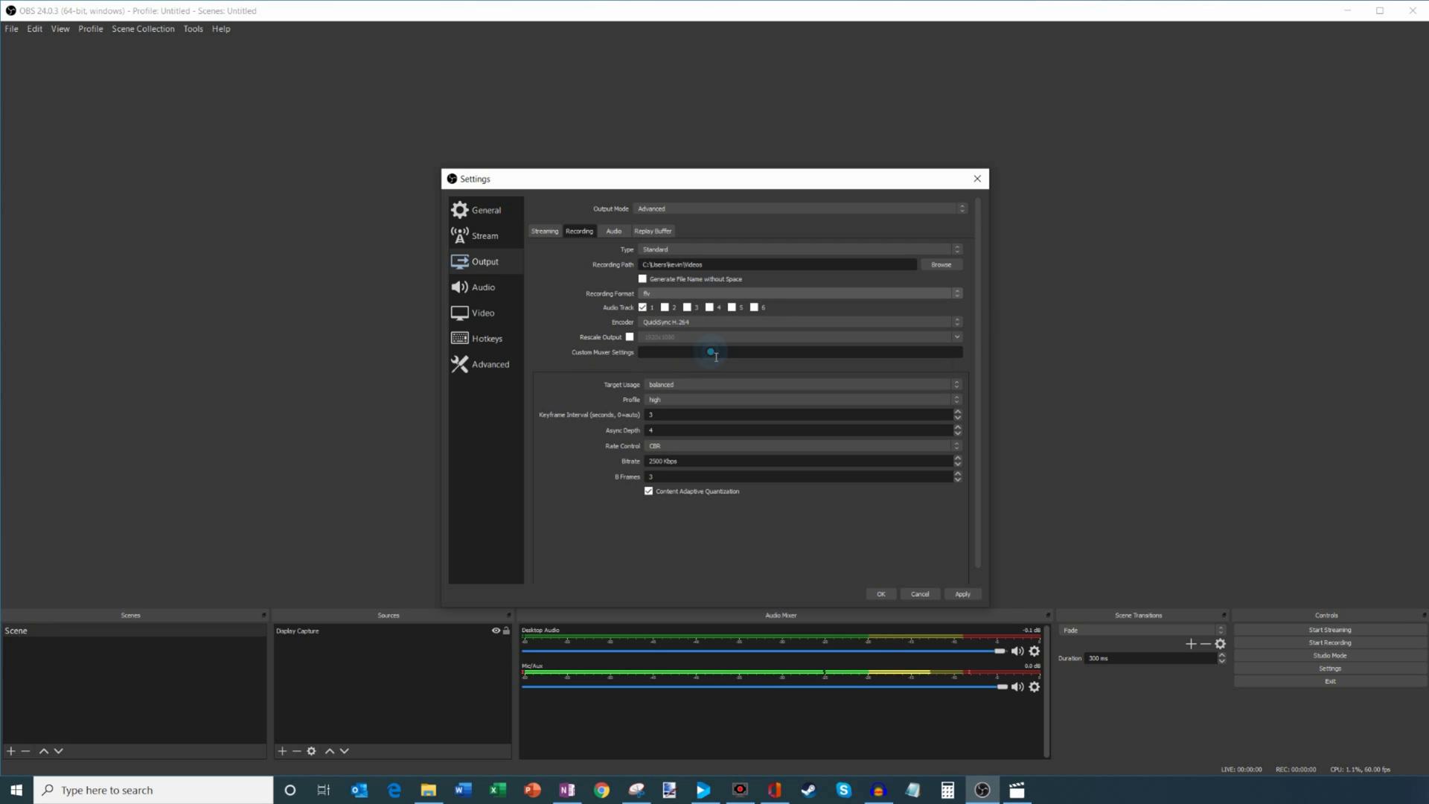
pyautogui.click(678, 384)
pyautogui.click(676, 393)
pyautogui.click(679, 400)
pyautogui.click(585, 393)
pyautogui.click(676, 447)
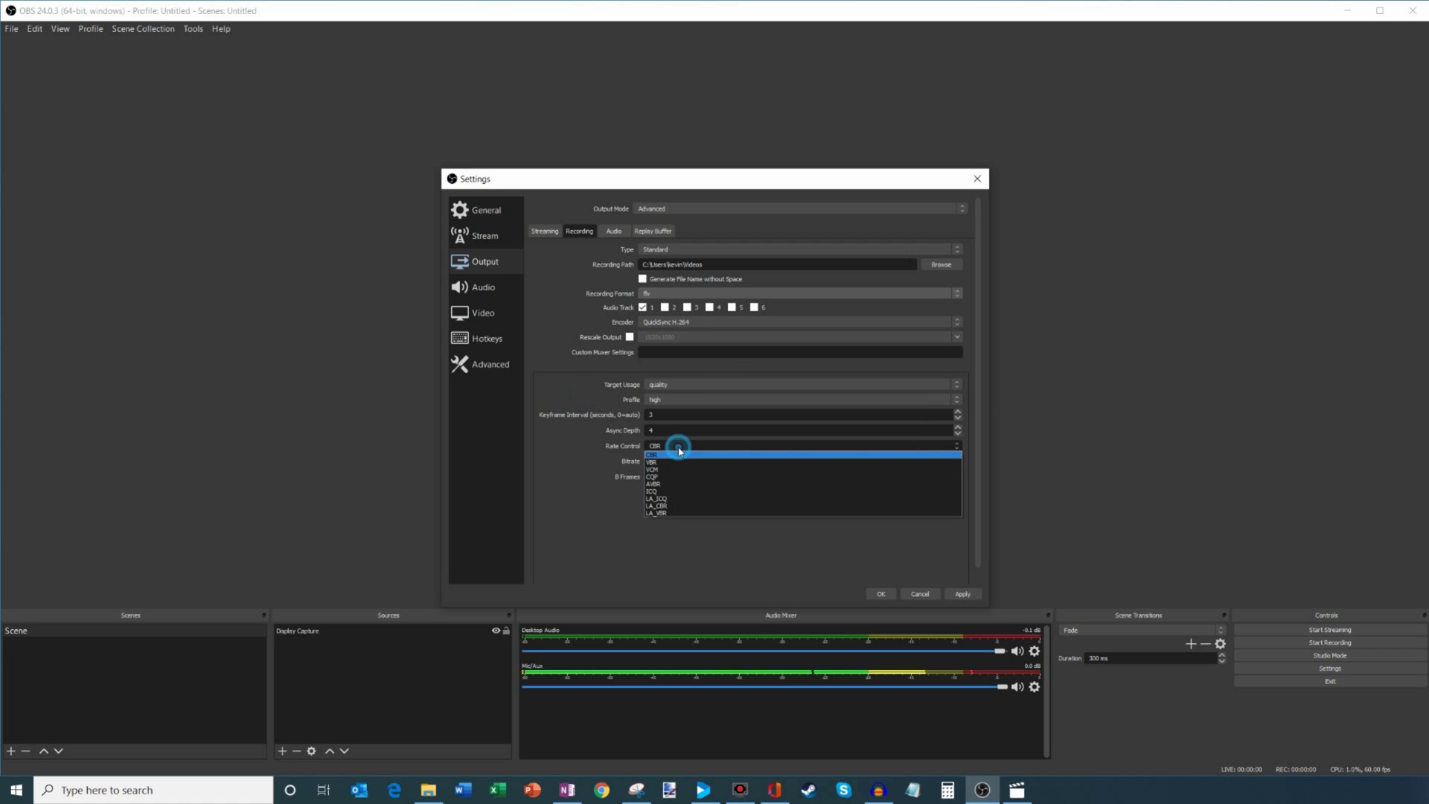
# Choose LA_ICQ rate control, revealing ICQ Quality 23 and Lookahead Depth 15.
pyautogui.click(708, 498)
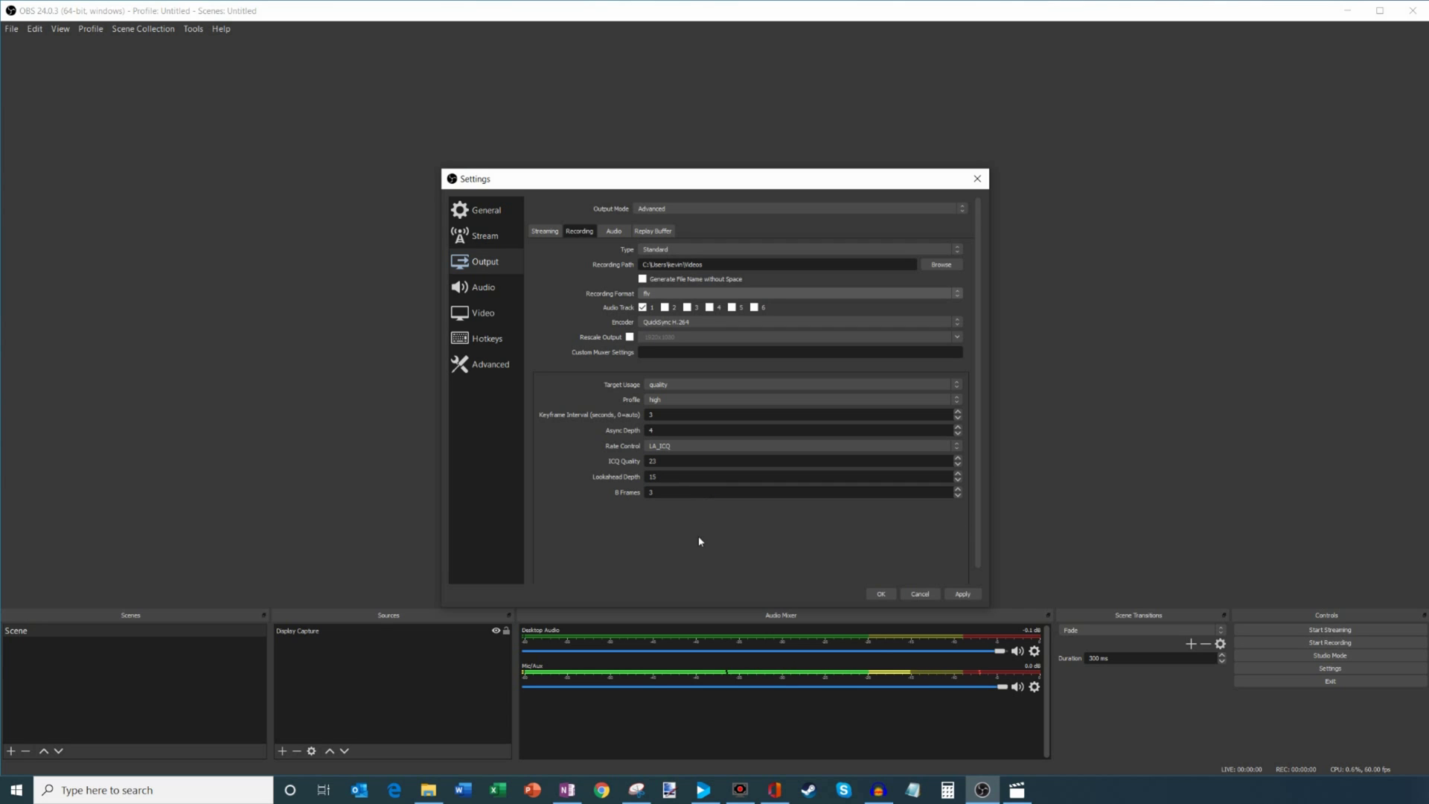